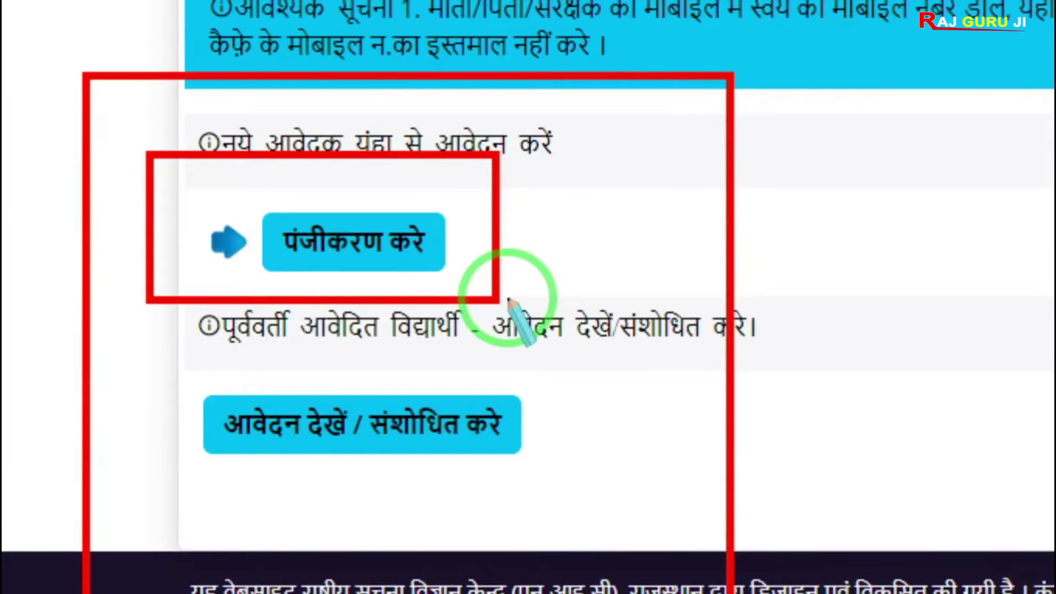
Step: Open the applicant Login page from the आवेदन देखें / संशोधित करे button
right_click(511, 286)
drag(158, 160, 173, 206)
mouse_move(173, 285)
mouse_down()
mouse_move(464, 385)
mouse_move(498, 374)
mouse_move(493, 391)
mouse_up()
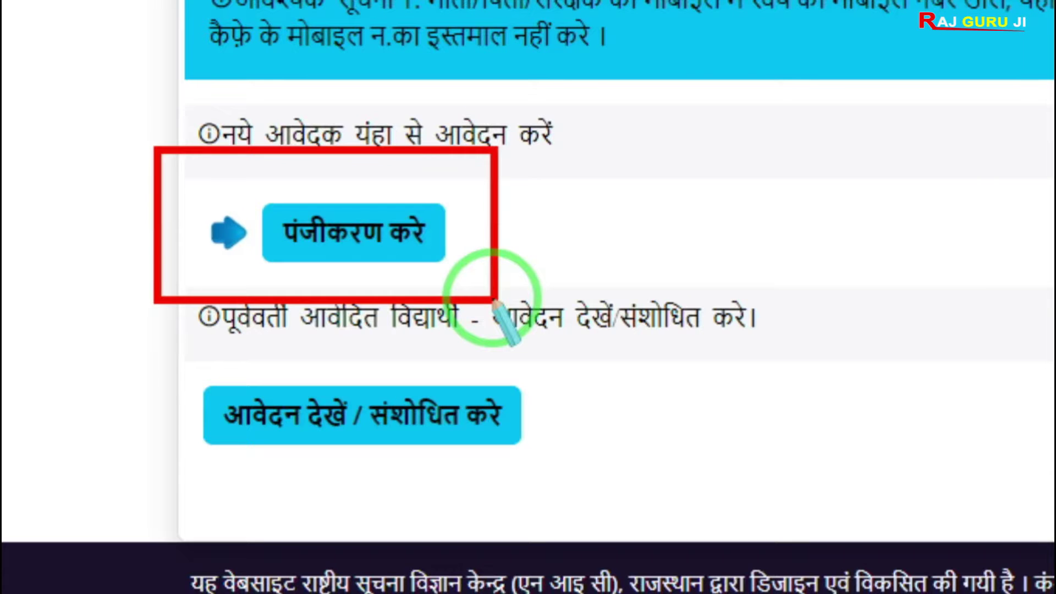
right_click(488, 300)
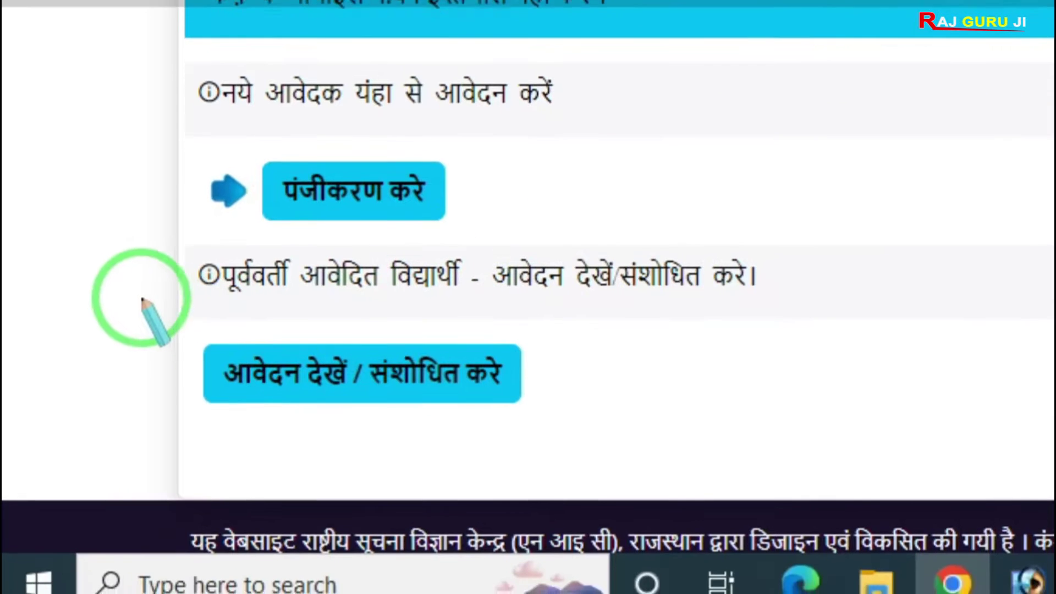
drag(132, 311, 375, 487)
drag(376, 440, 601, 434)
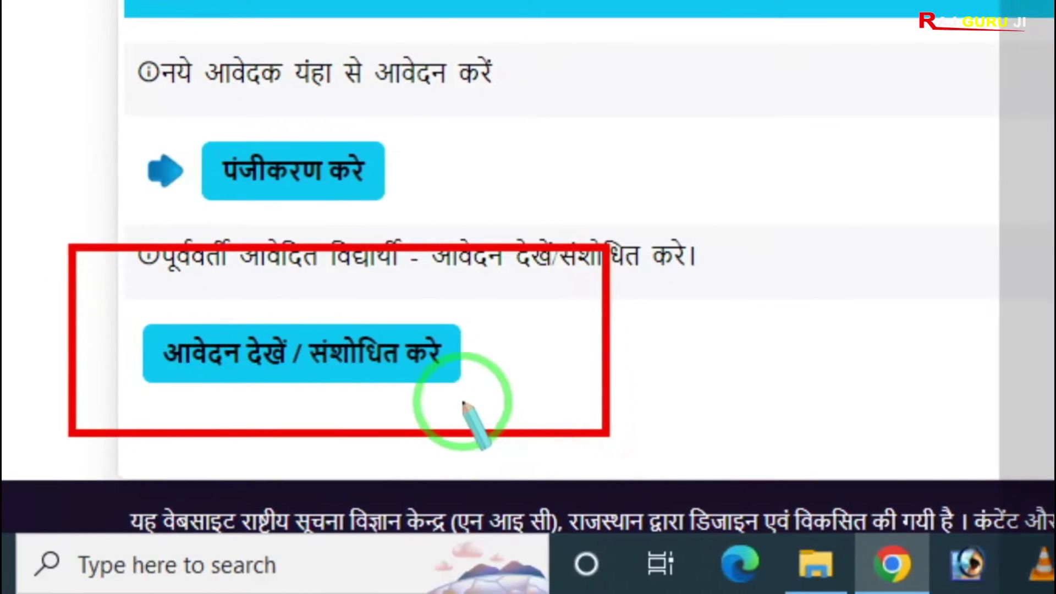
right_click(432, 392)
key(Escape)
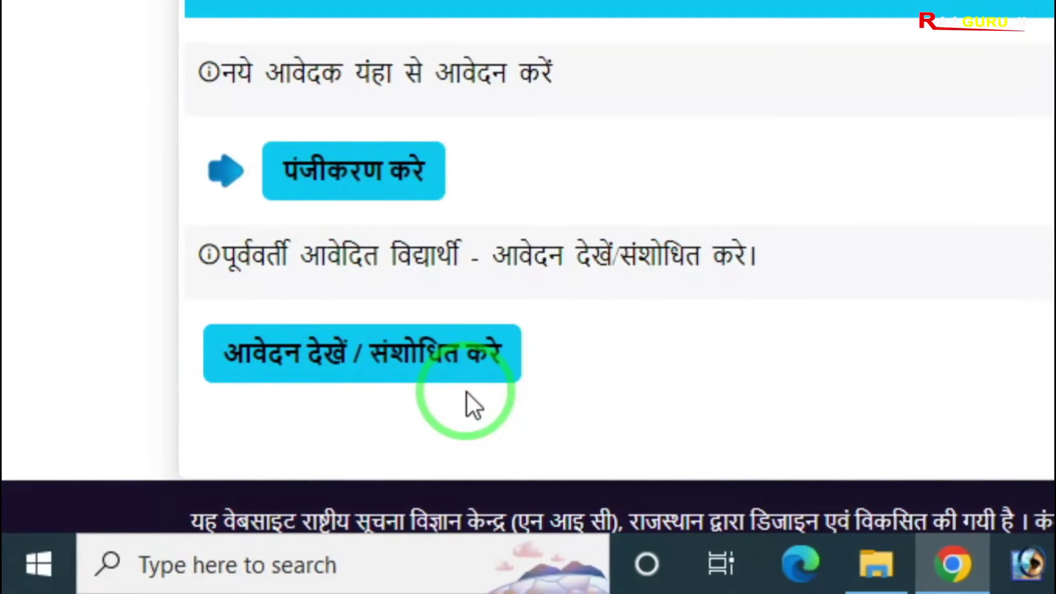
click(347, 429)
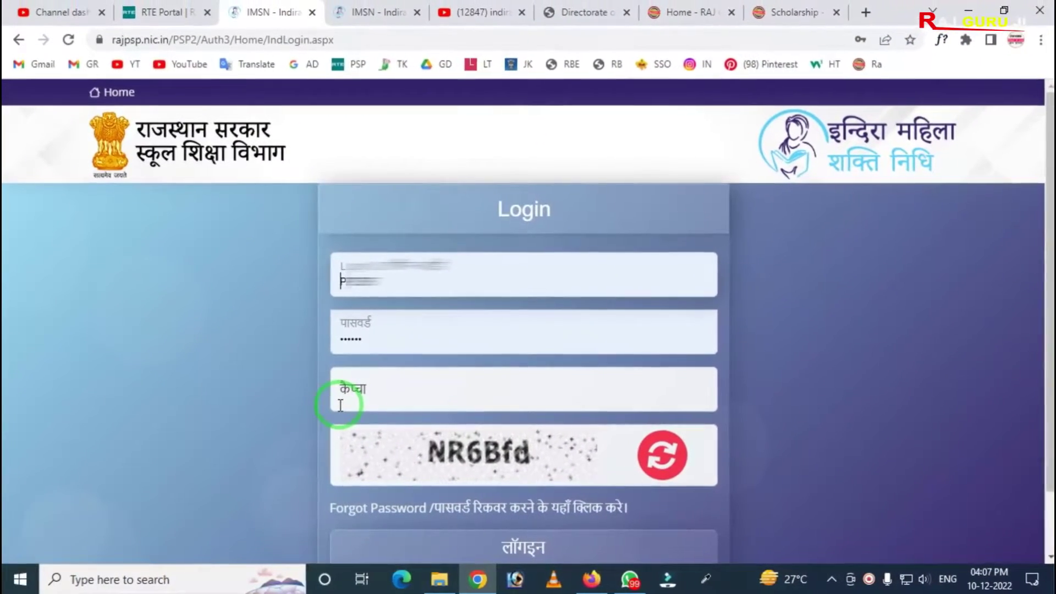
Step: Sign in to the applicant account using the login ID, password and captcha
mouse_move(315, 244)
mouse_down()
mouse_move(363, 302)
mouse_move(499, 301)
mouse_up()
drag(314, 308, 438, 357)
mouse_move(395, 406)
mouse_down()
mouse_move(399, 437)
mouse_move(554, 509)
mouse_up()
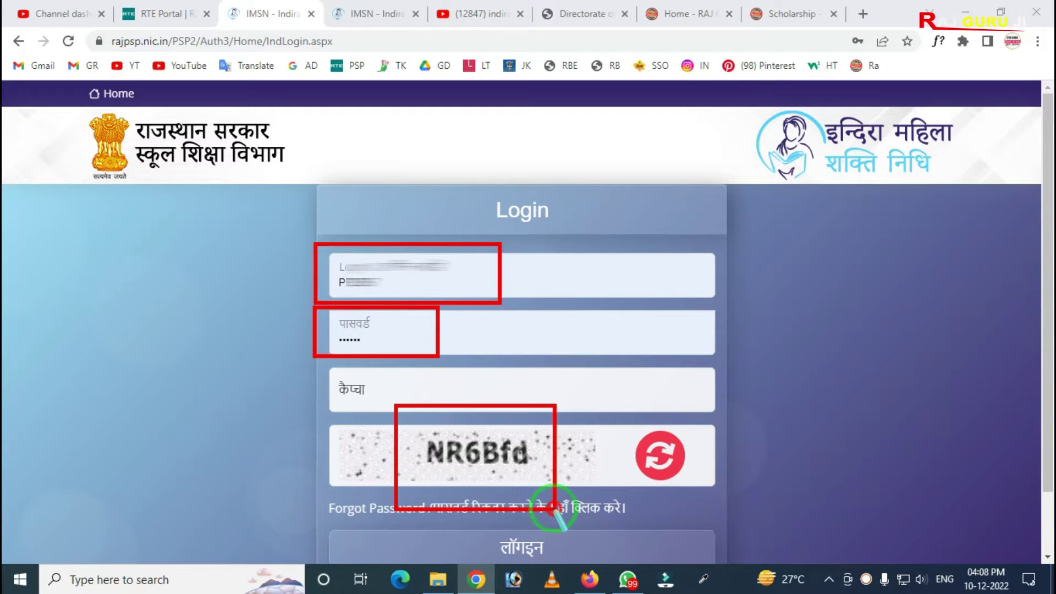
mouse_move(324, 366)
mouse_down()
mouse_move(358, 406)
mouse_move(406, 410)
mouse_up()
key(Escape)
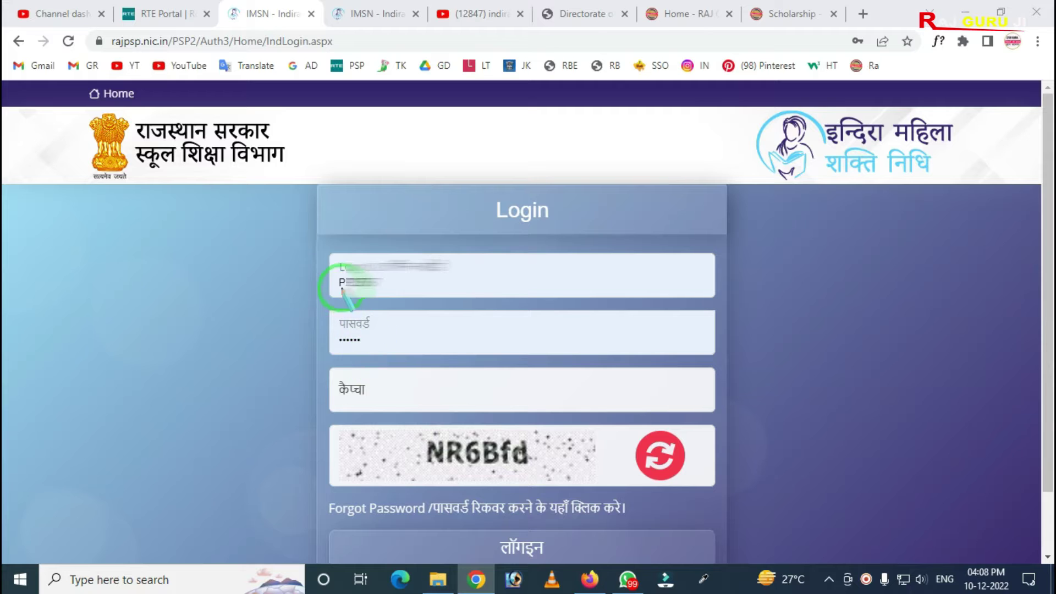
mouse_move(312, 240)
mouse_down()
mouse_move(407, 307)
mouse_move(470, 307)
mouse_up()
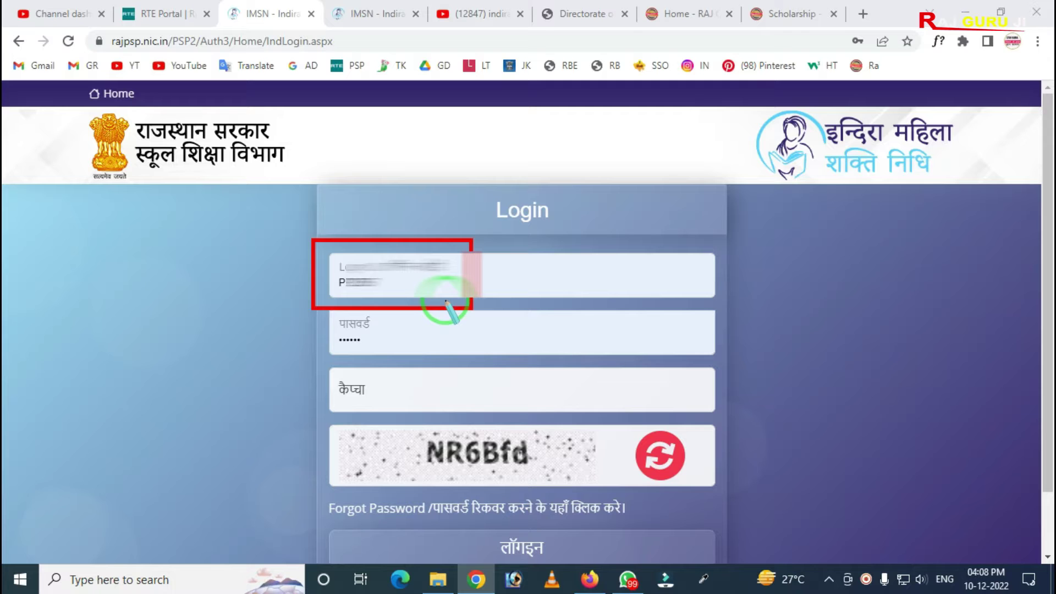
right_click(409, 300)
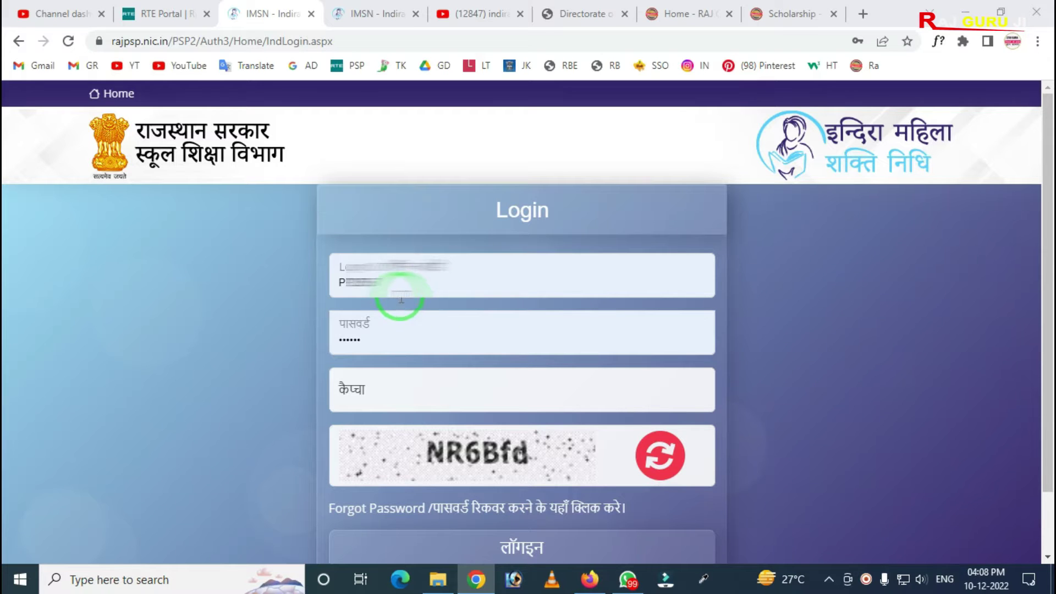
scroll(404, 300, down, 2)
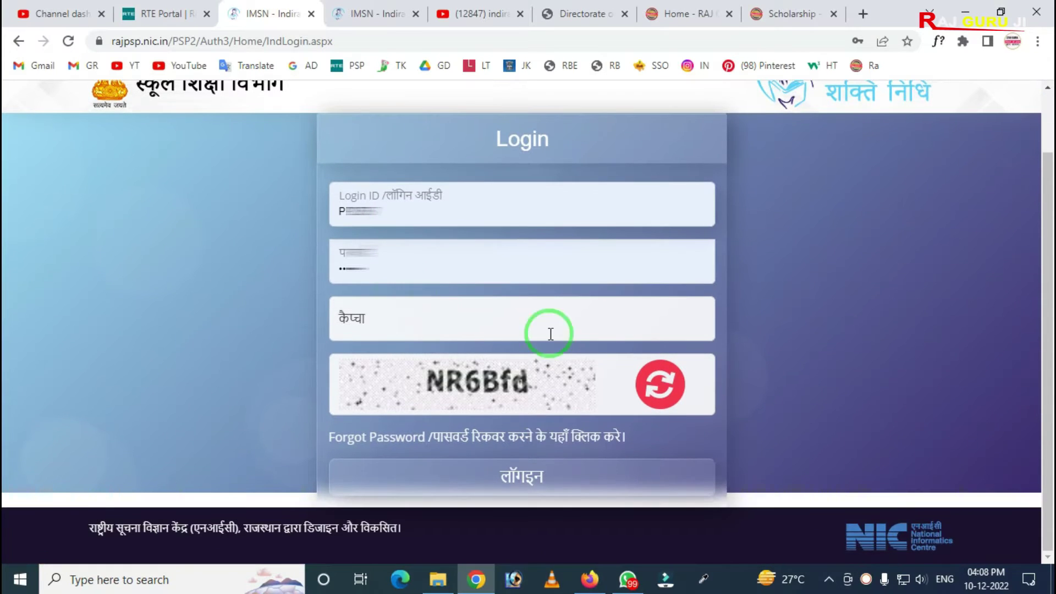
drag(429, 434, 632, 513)
key(Escape)
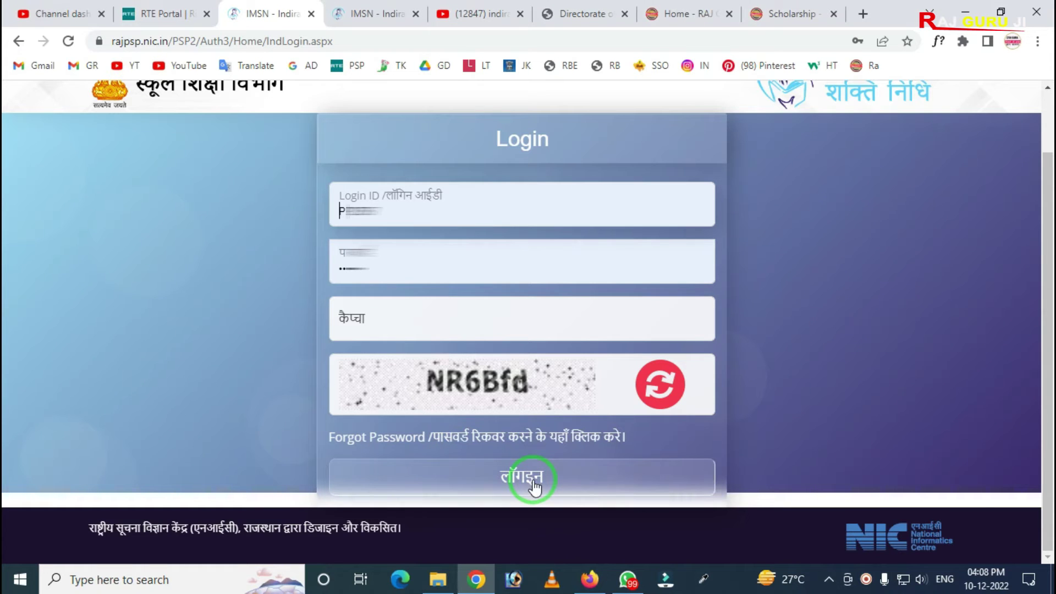
click(360, 14)
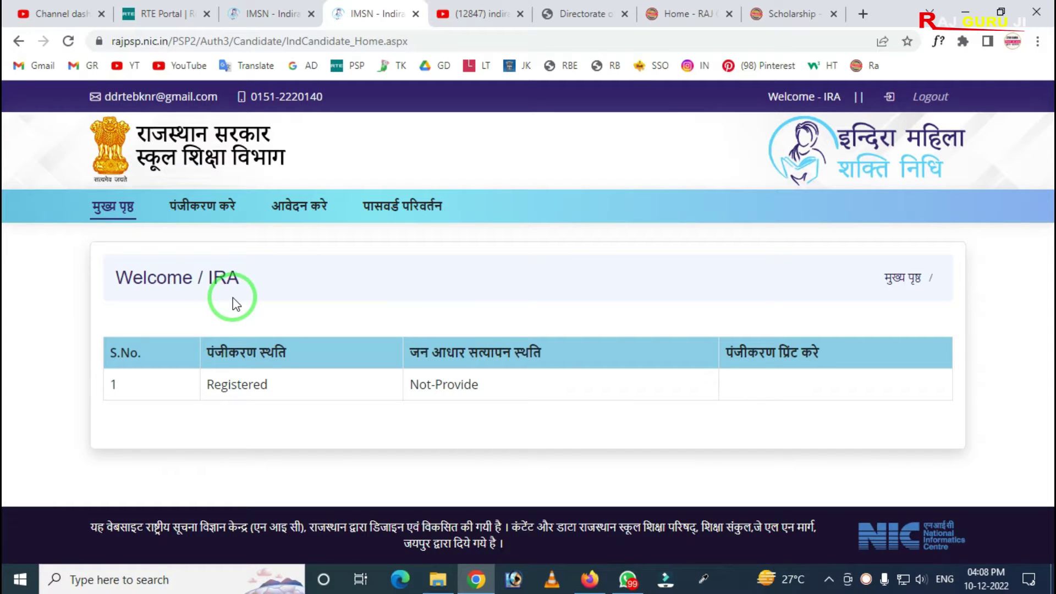
Step: Review the home status table (Registered, Jan Aadhaar Not-Provide), then open आवेदन करे
drag(36, 236, 313, 314)
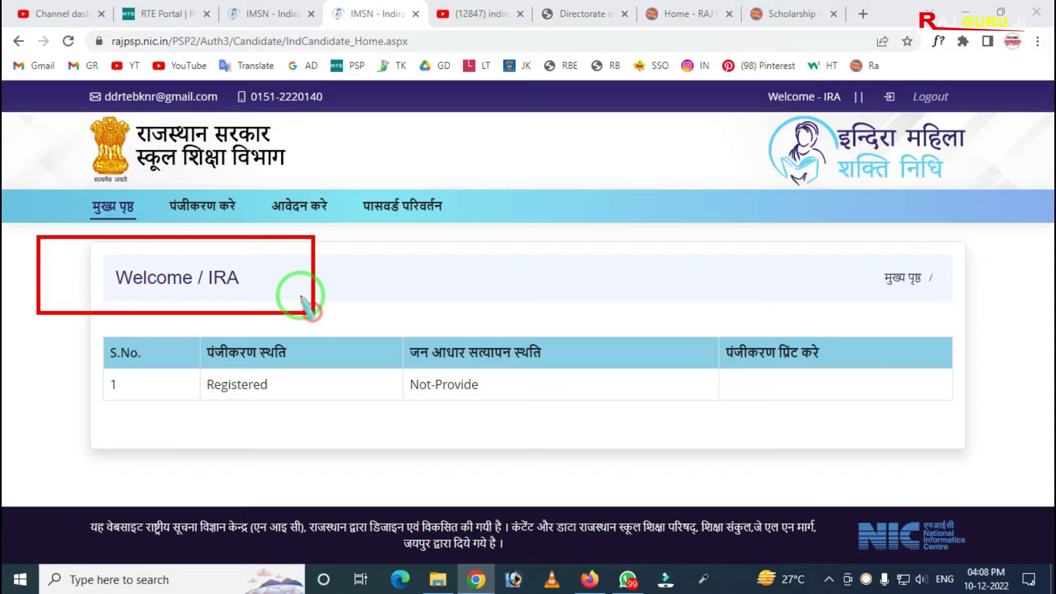
mouse_move(7, 189)
mouse_down()
mouse_move(577, 471)
mouse_move(979, 469)
mouse_up()
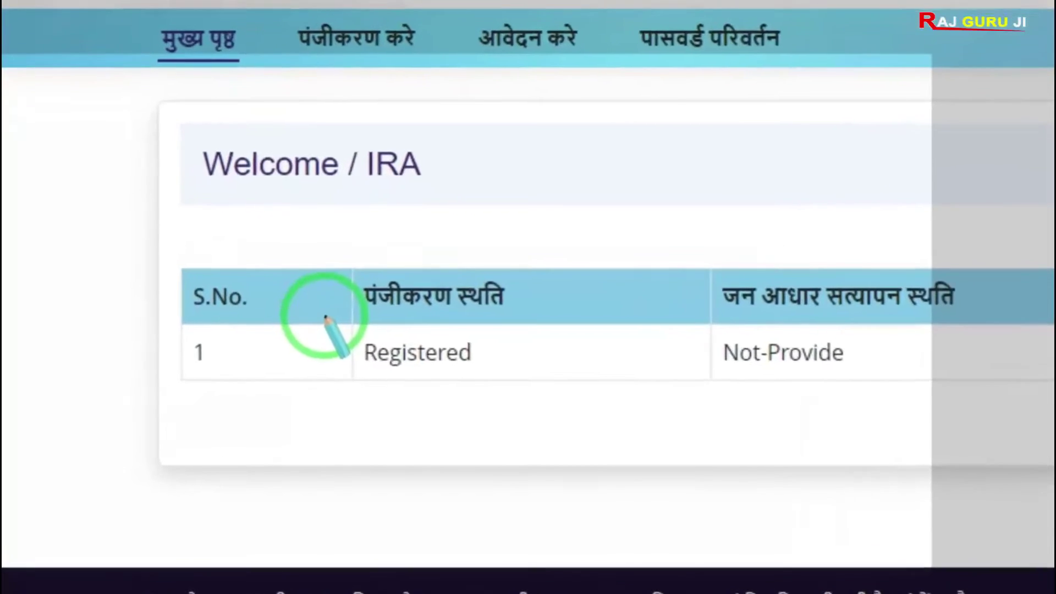
drag(243, 321, 360, 394)
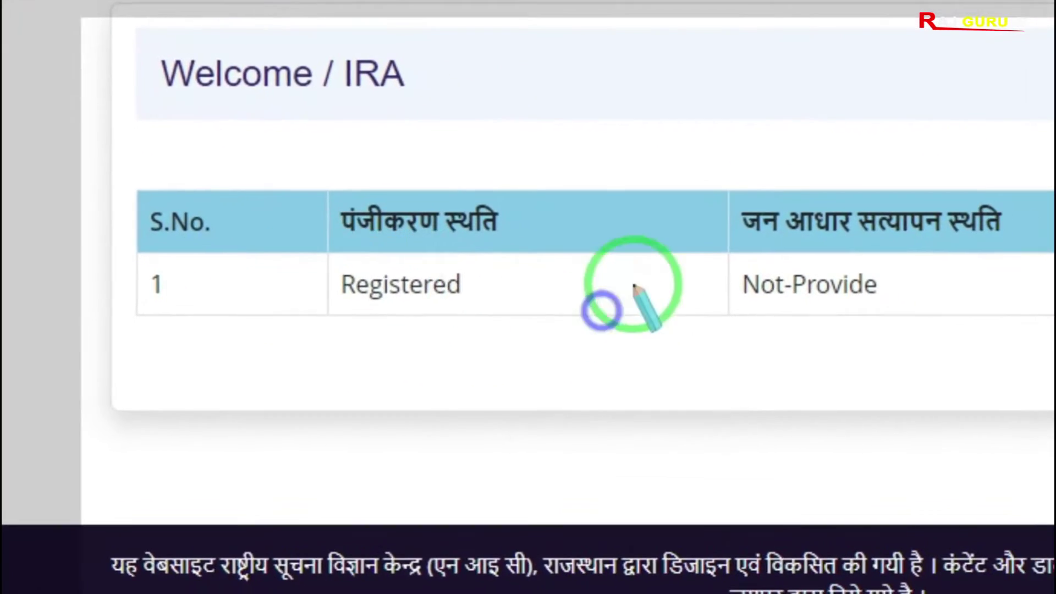
mouse_move(521, 231)
mouse_down()
mouse_move(589, 348)
mouse_move(699, 383)
mouse_move(820, 381)
mouse_up()
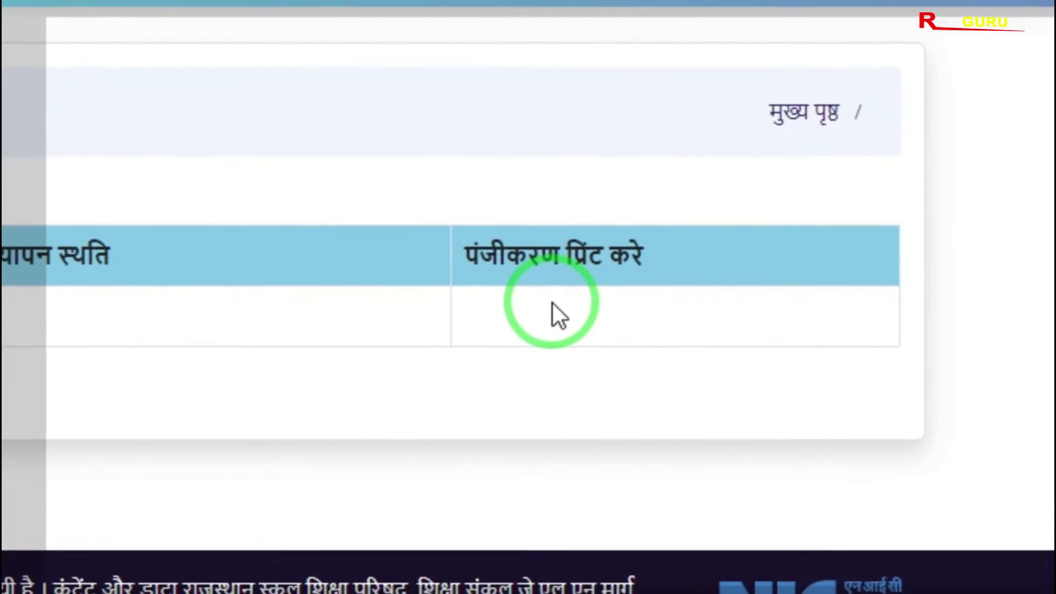
mouse_move(434, 267)
mouse_down()
mouse_move(560, 394)
mouse_move(740, 405)
mouse_move(707, 399)
mouse_up()
click(539, 292)
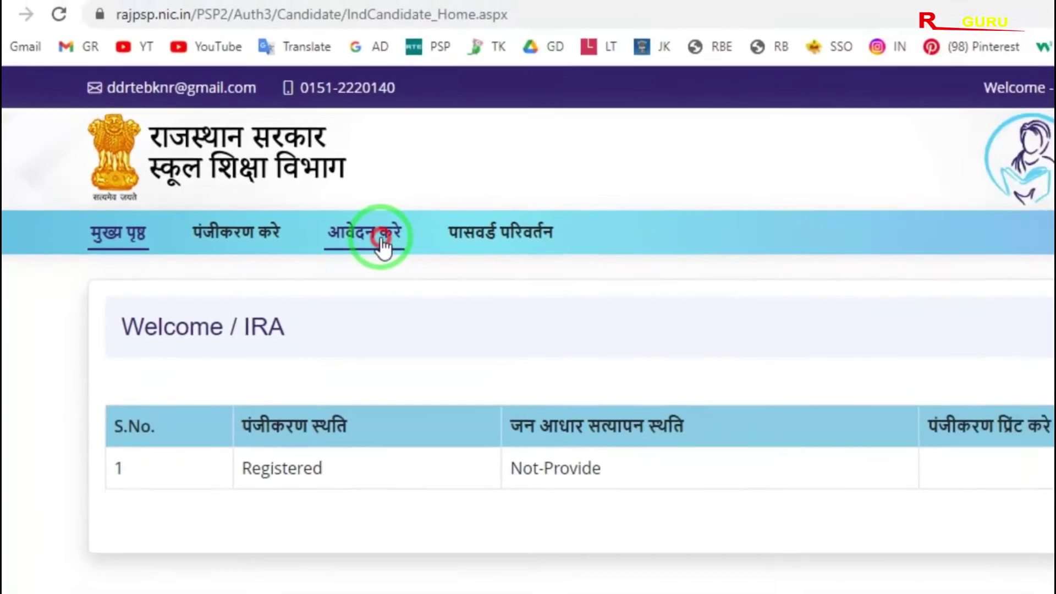
click(452, 267)
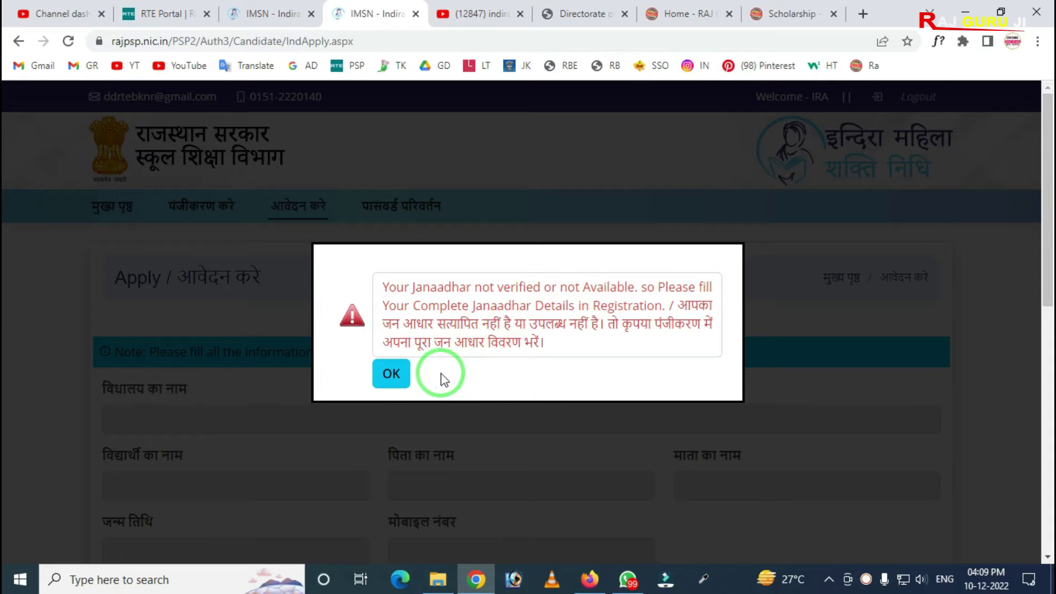
Step: Dismiss the 'Janaadhar not verified' alert and scroll down to the Jan Aadhaar fields
click(389, 374)
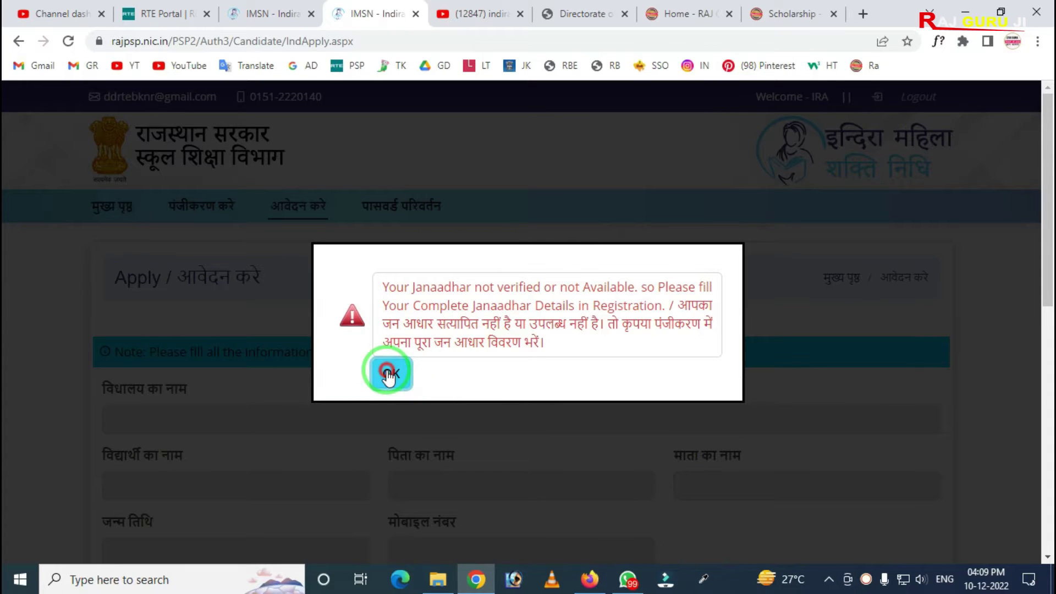
scroll(391, 366, down, 3)
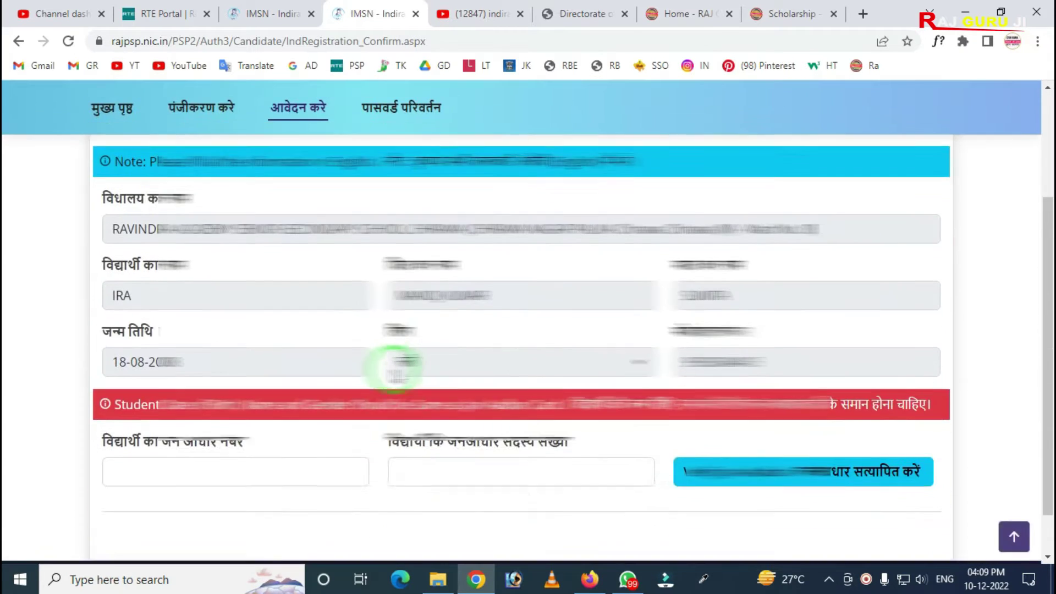
scroll(394, 366, down, 1)
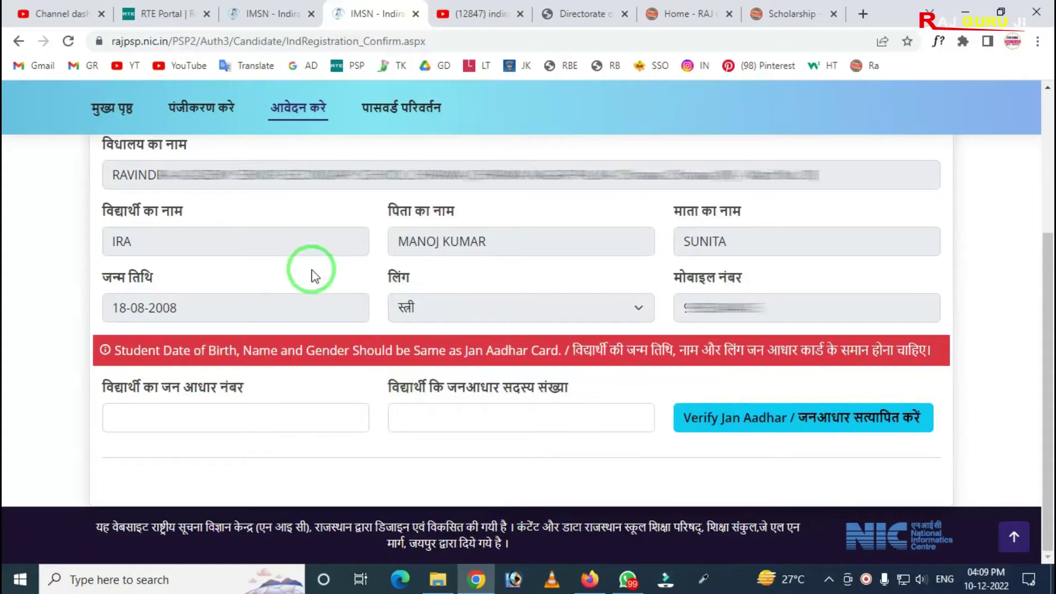
click(110, 230)
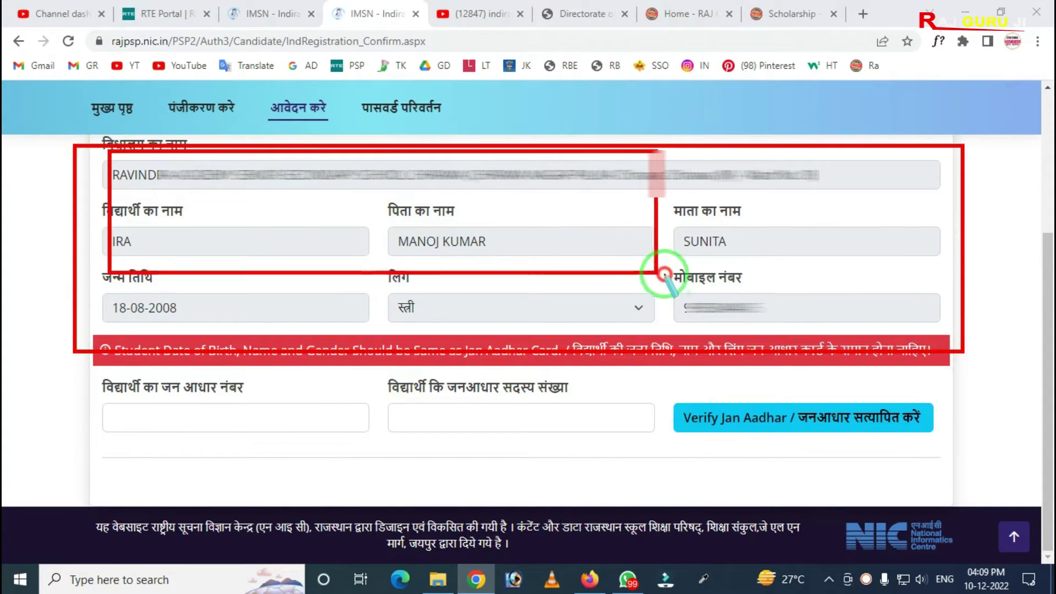
drag(85, 205, 818, 275)
mouse_move(629, 271)
mouse_down()
mouse_move(657, 310)
mouse_move(807, 333)
mouse_up()
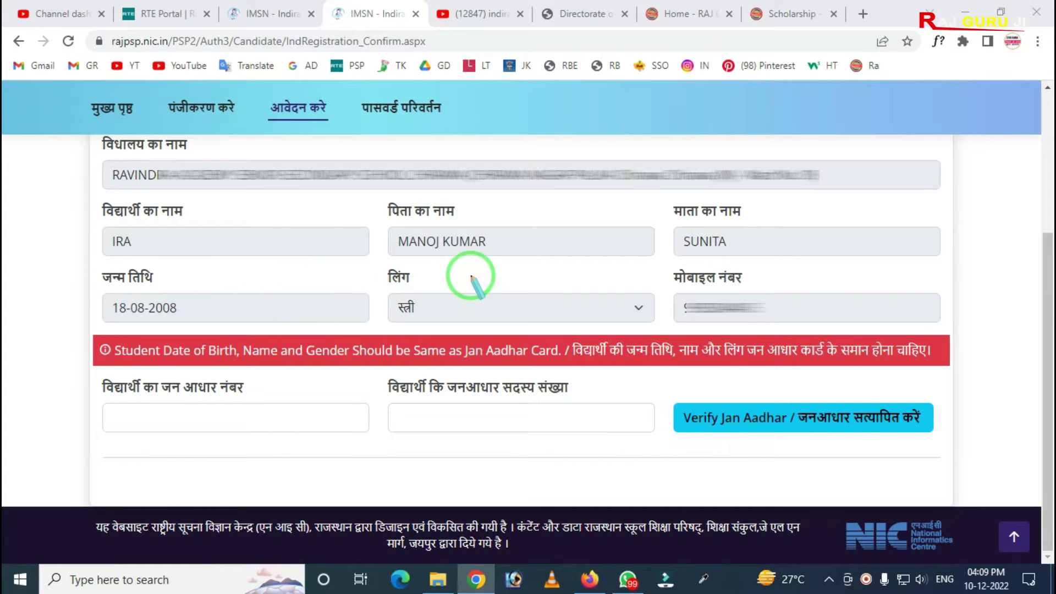
drag(655, 271, 793, 357)
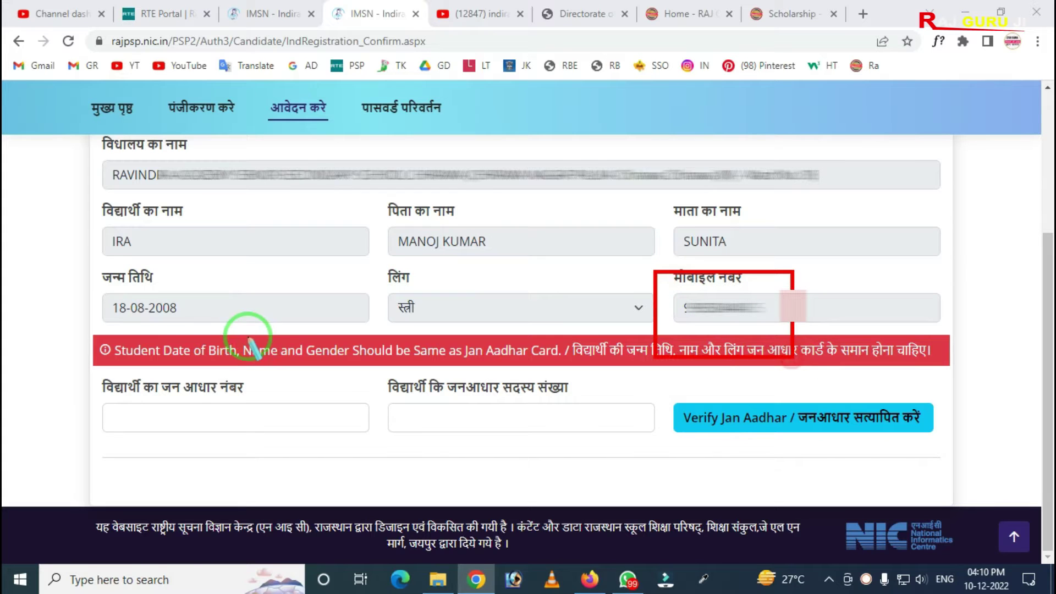
drag(75, 267, 264, 344)
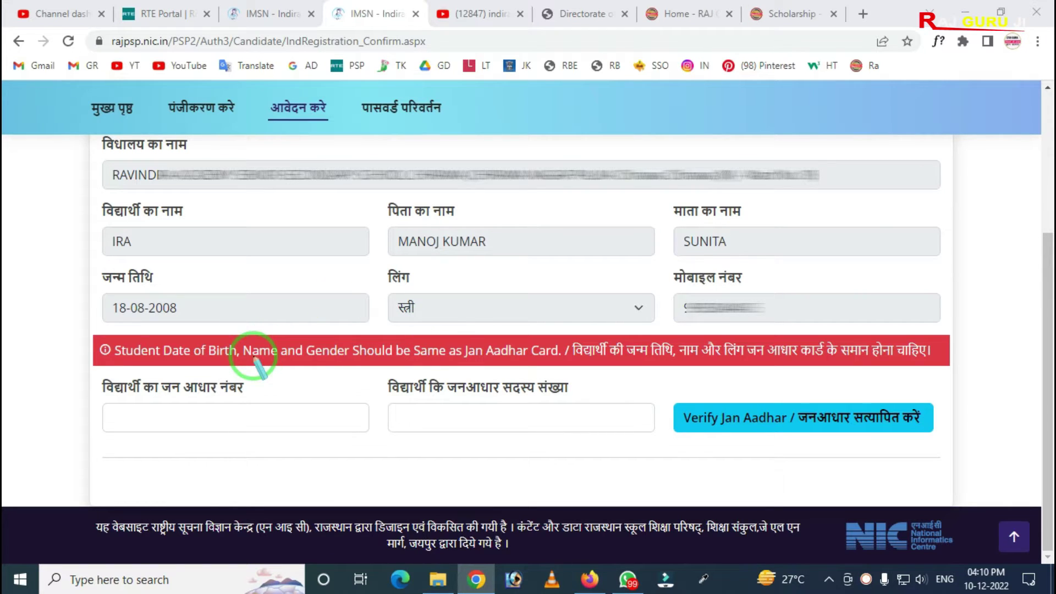
mouse_move(69, 370)
mouse_down()
mouse_move(78, 396)
mouse_move(165, 434)
mouse_move(332, 453)
mouse_up()
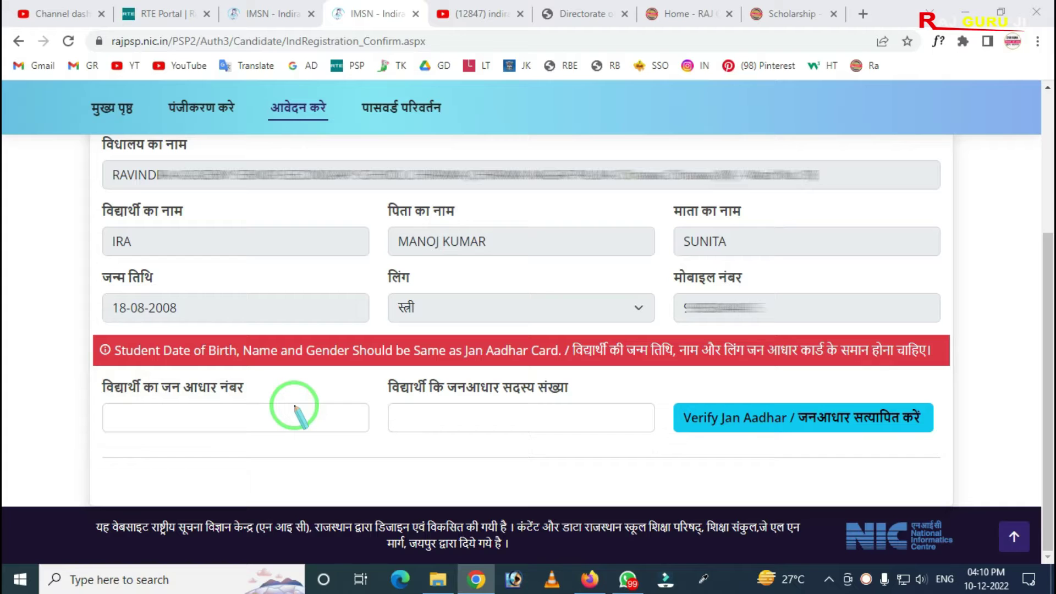
mouse_move(356, 356)
mouse_down()
mouse_move(366, 377)
mouse_move(448, 440)
mouse_move(603, 462)
mouse_up()
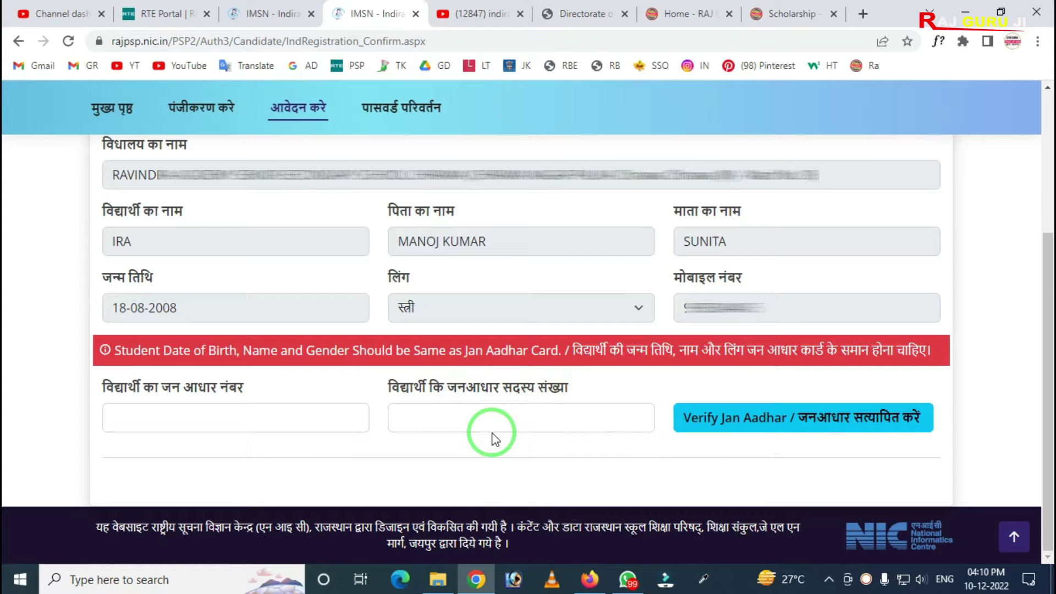
click(216, 411)
Step: Enter the student's Jan Aadhaar number and member number, then verify them
click(212, 454)
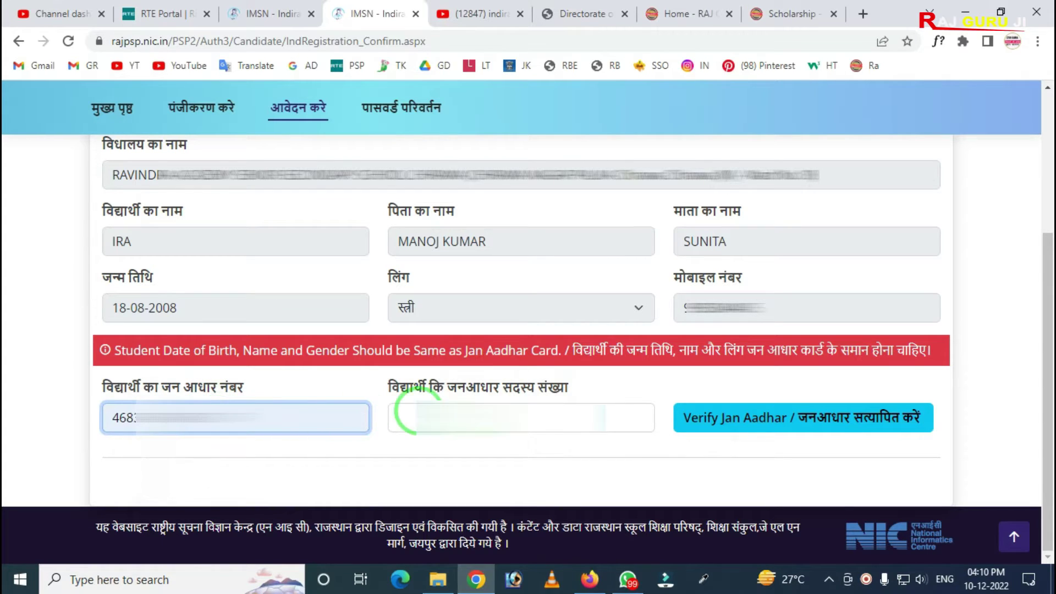
click(417, 417)
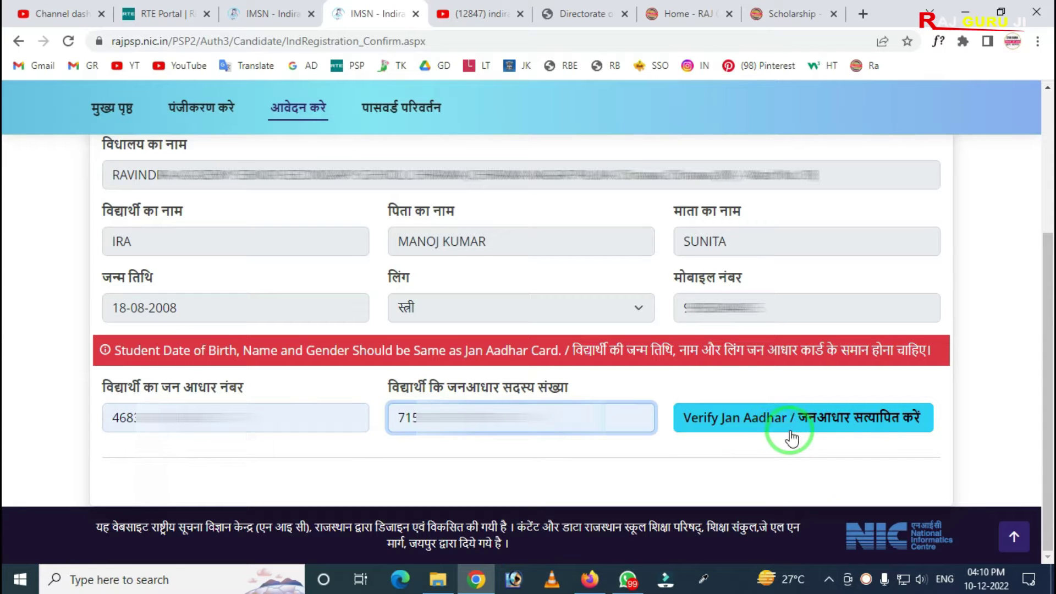
mouse_move(729, 373)
mouse_down()
mouse_move(783, 405)
mouse_move(945, 450)
mouse_up()
right_click(795, 388)
key(Escape)
click(825, 418)
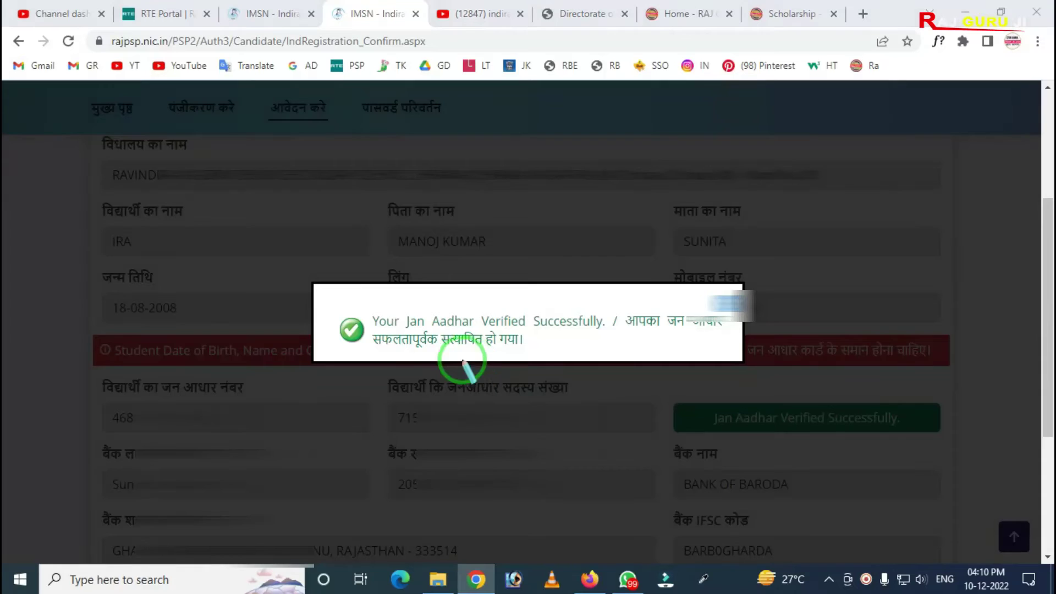
Step: Close the verification success message and review the auto-filled BANK OF BARODA bank details
mouse_move(309, 285)
mouse_down()
mouse_move(322, 308)
mouse_move(754, 365)
mouse_up()
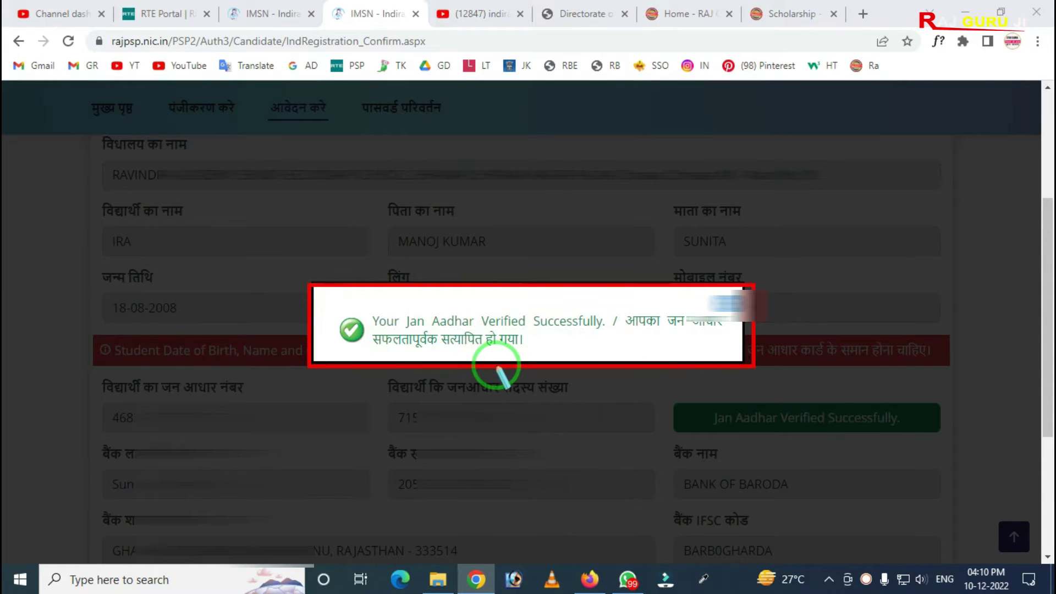
click(450, 342)
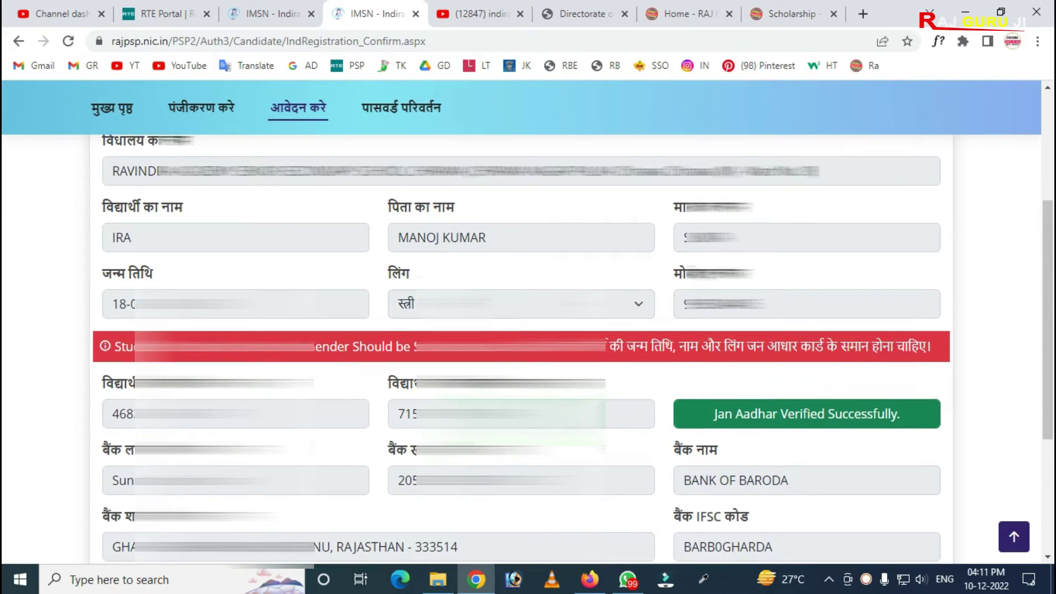
scroll(519, 410, down, 1)
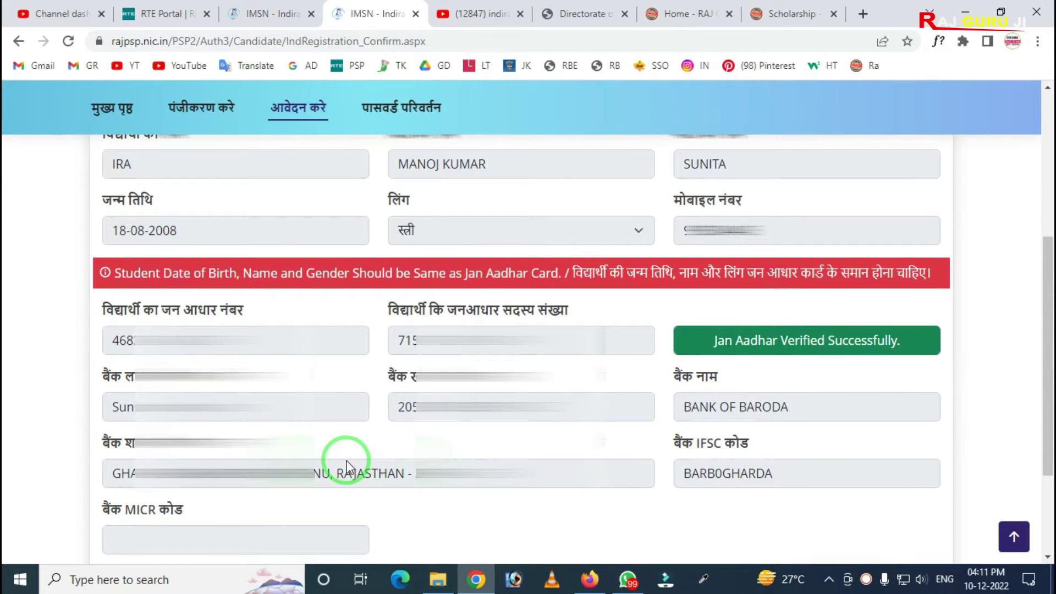
mouse_move(92, 339)
mouse_down()
mouse_move(147, 502)
mouse_move(914, 512)
mouse_up()
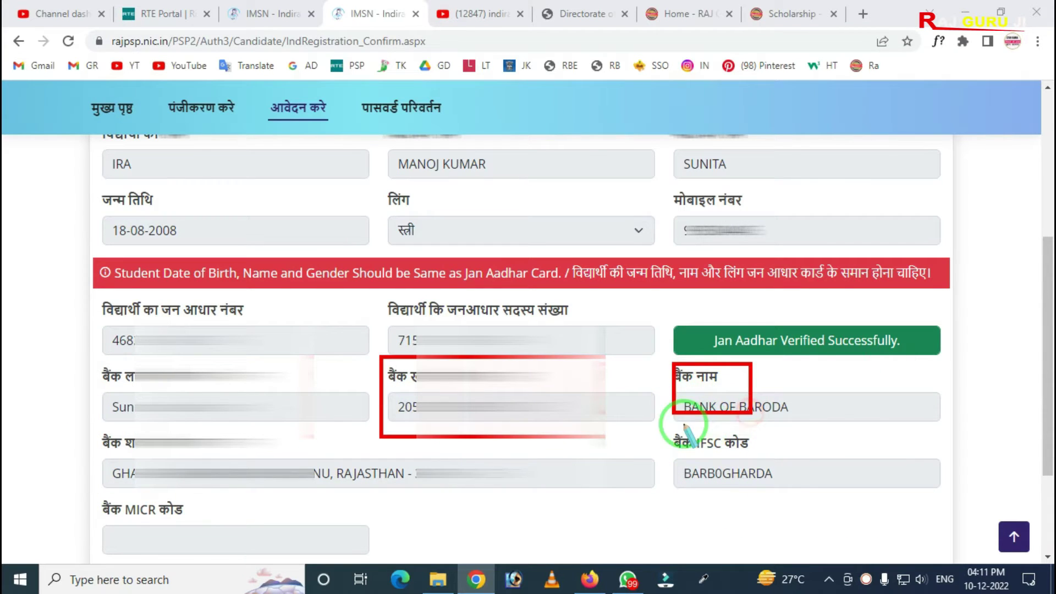
mouse_move(47, 425)
mouse_down()
mouse_move(385, 516)
mouse_move(499, 501)
mouse_up()
right_click(349, 461)
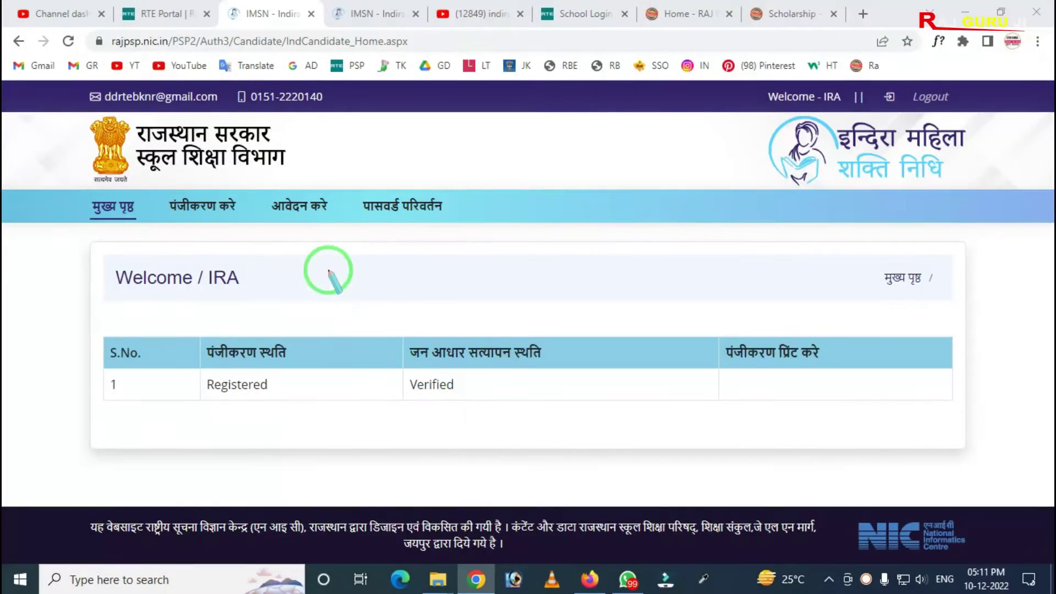
Step: Open the scholarship application form and scroll down to its location fields
drag(242, 177, 342, 237)
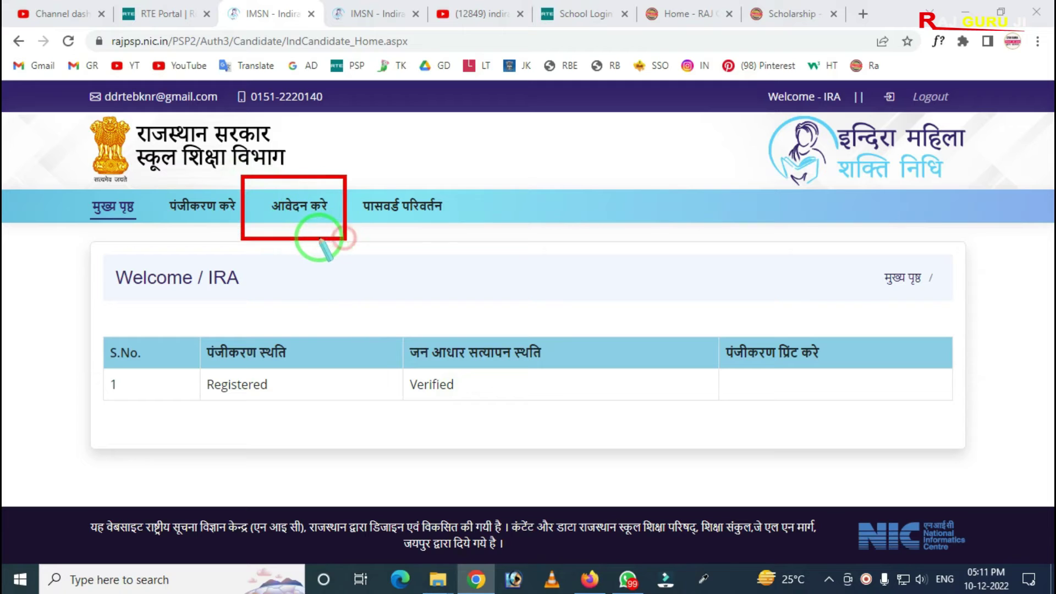
key(Escape)
click(299, 220)
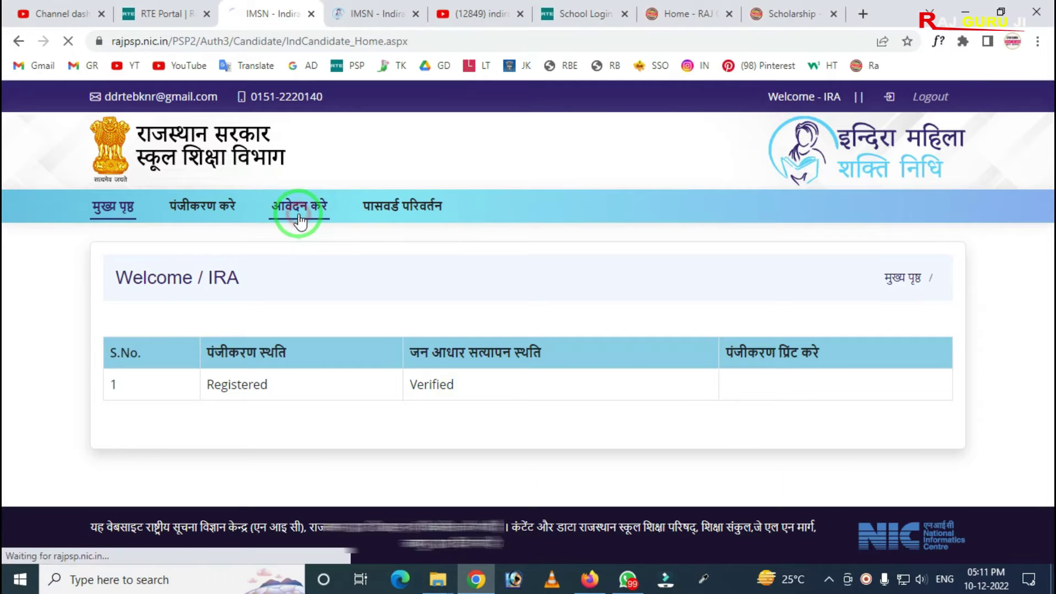
scroll(502, 308, down, 1)
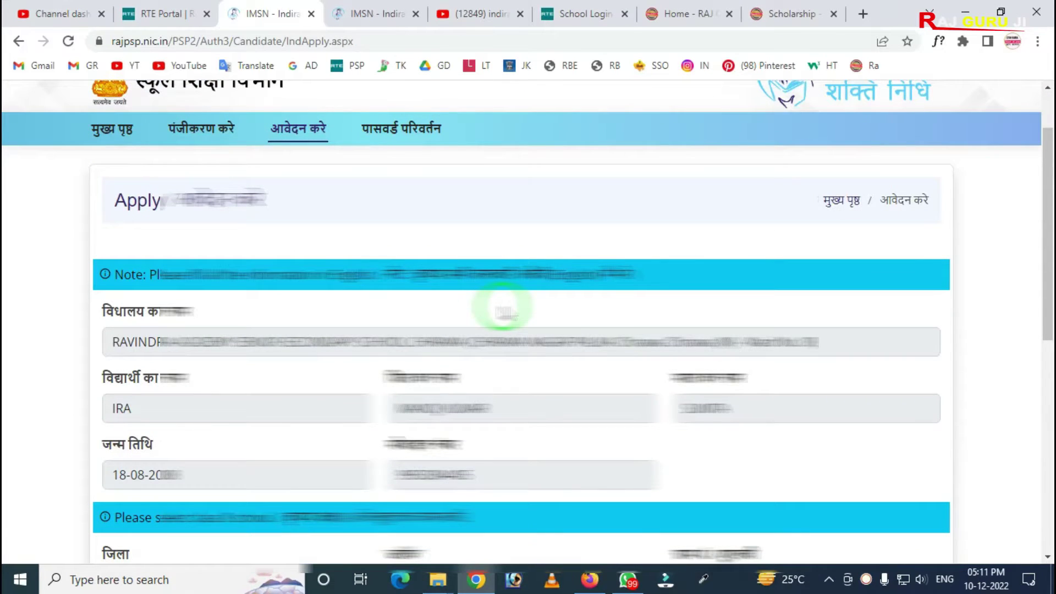
scroll(503, 307, down, 2)
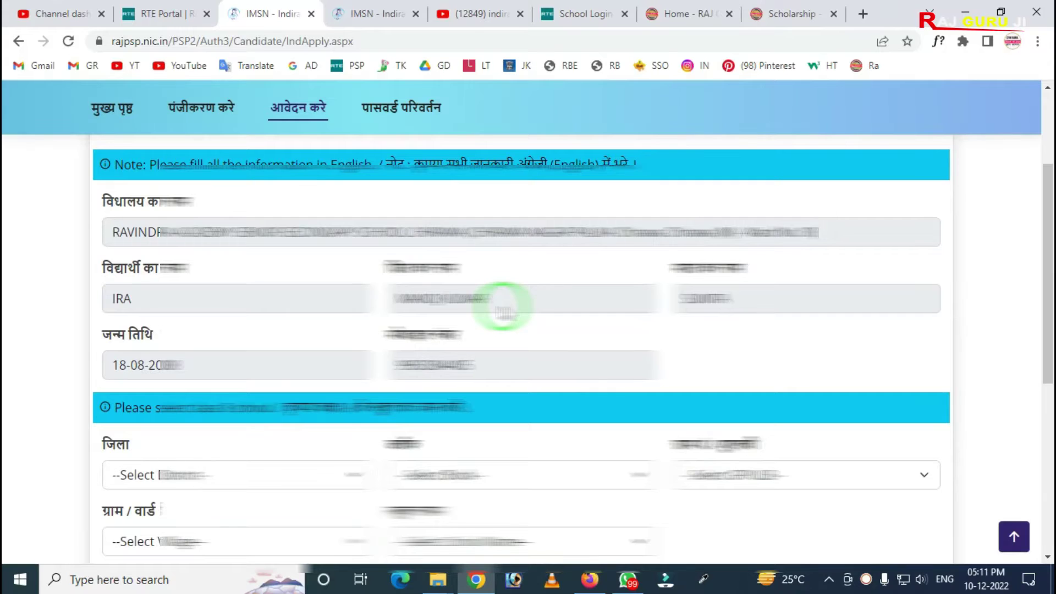
scroll(502, 308, down, 3)
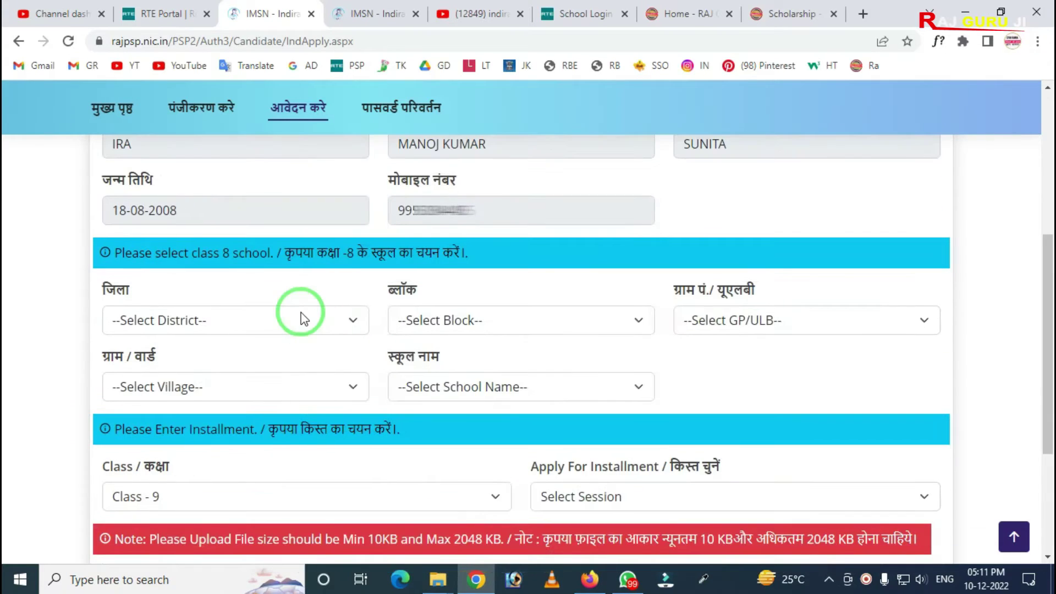
mouse_move(87, 223)
mouse_down()
mouse_move(83, 242)
mouse_move(330, 271)
mouse_move(491, 273)
mouse_up()
right_click(371, 274)
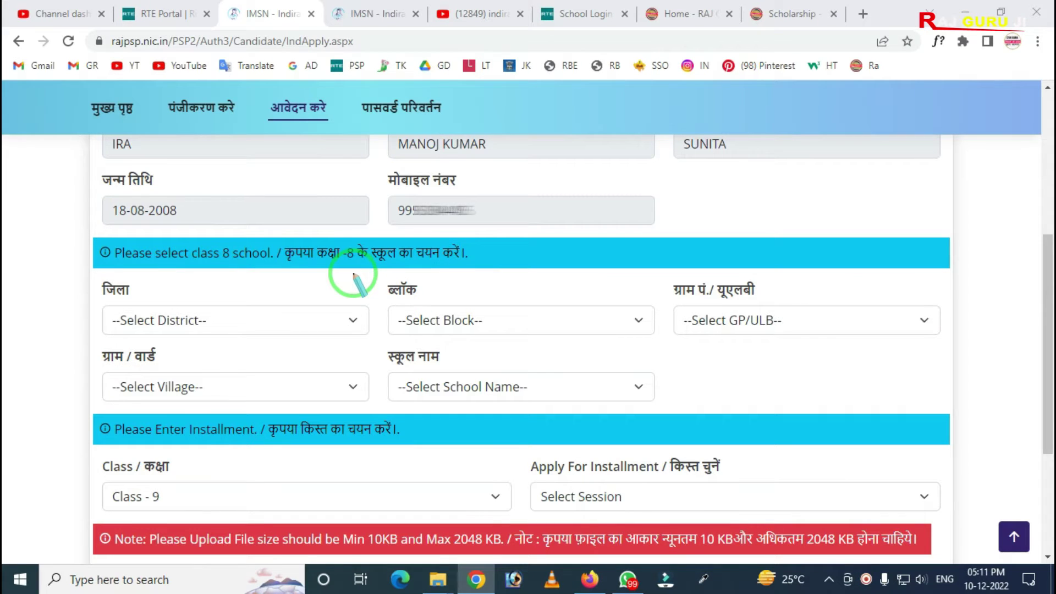
mouse_move(85, 255)
mouse_down()
mouse_move(348, 396)
mouse_move(815, 432)
mouse_up()
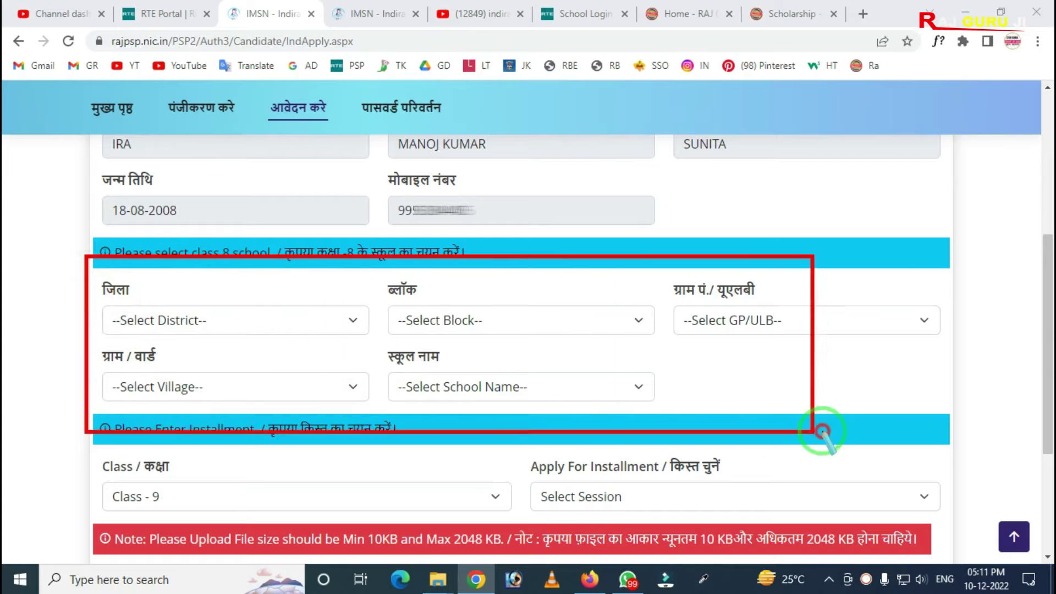
right_click(280, 361)
Step: Choose district JHUNJHUNUN, block SINGHANA, GP GHARDANA KHURD, village Ghardana Khurd and the first school
click(200, 319)
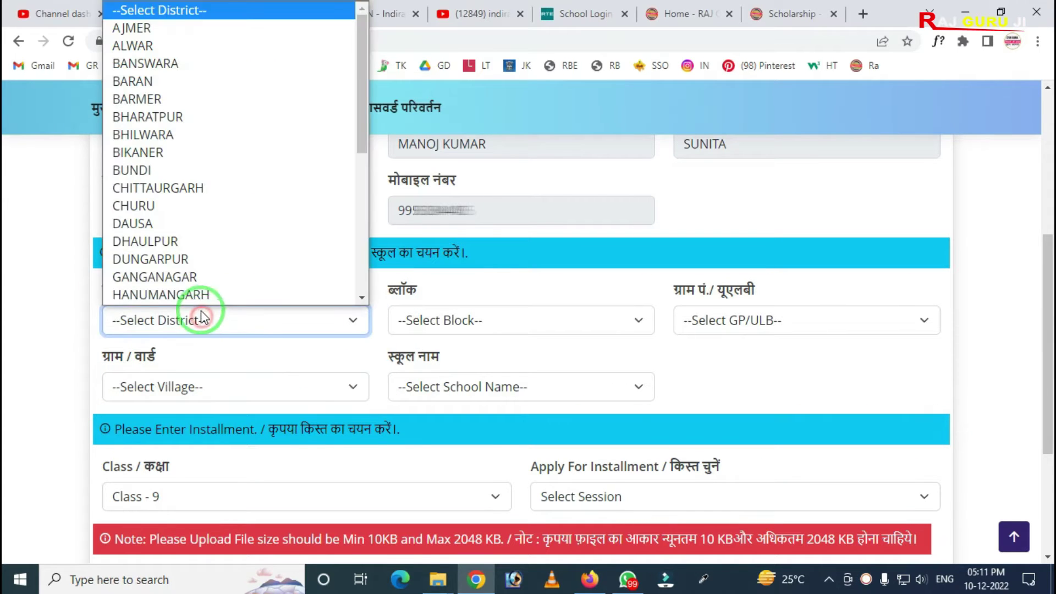
scroll(209, 260, down, 3)
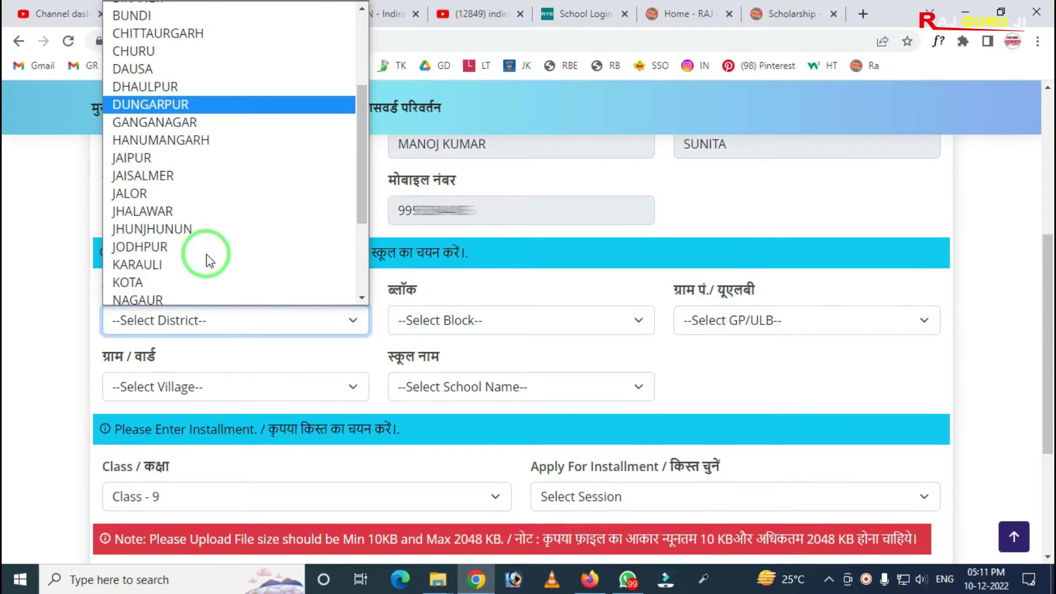
click(183, 237)
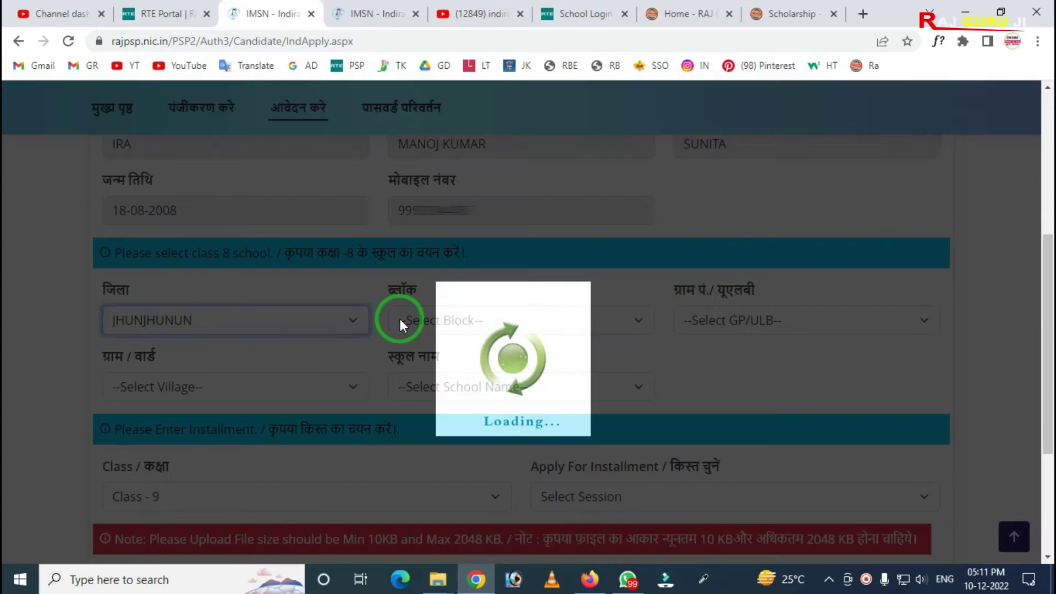
click(408, 320)
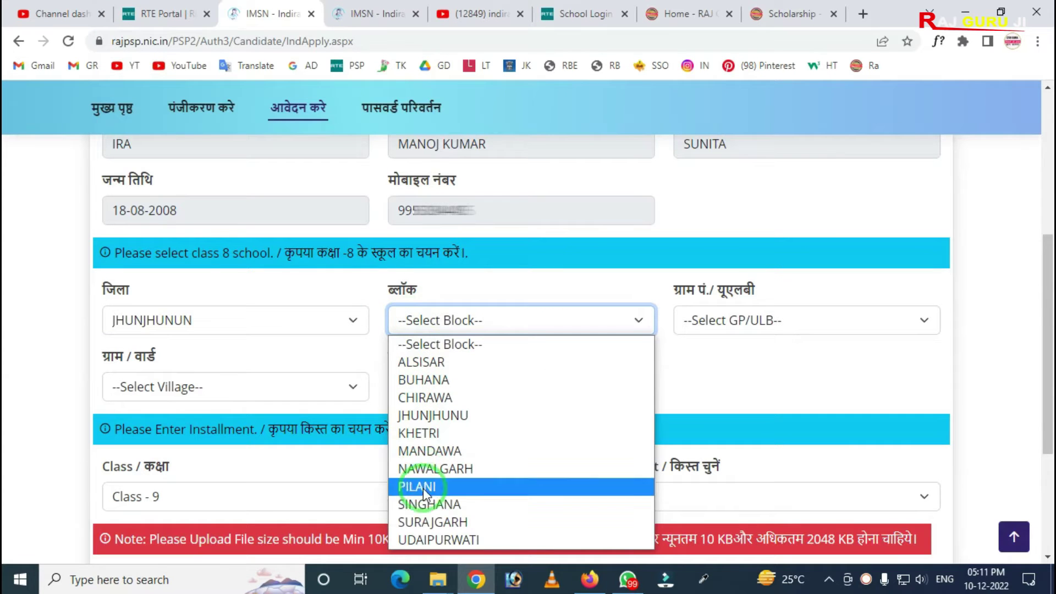
click(423, 504)
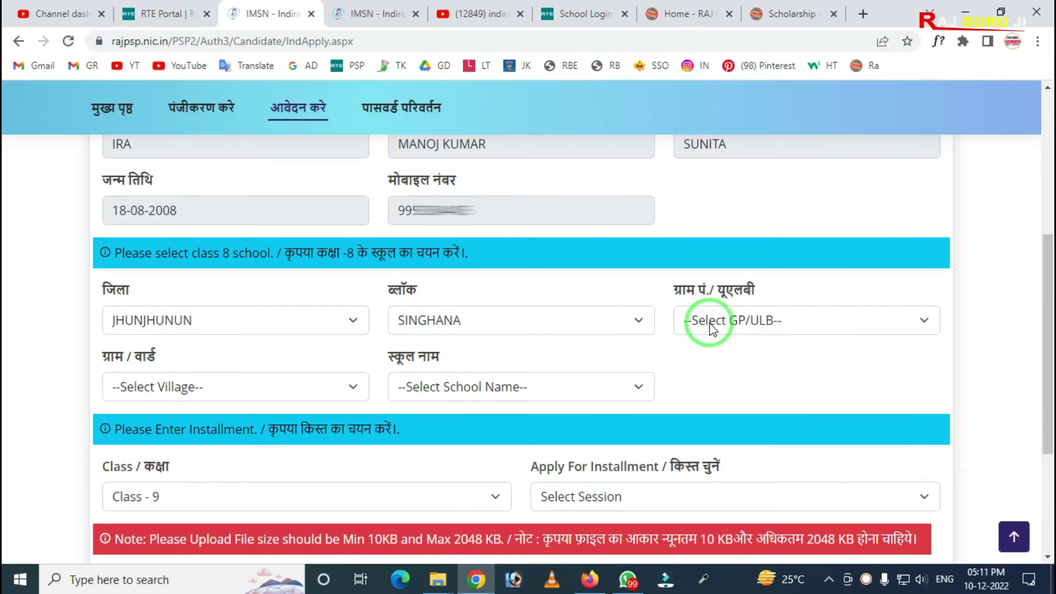
click(708, 325)
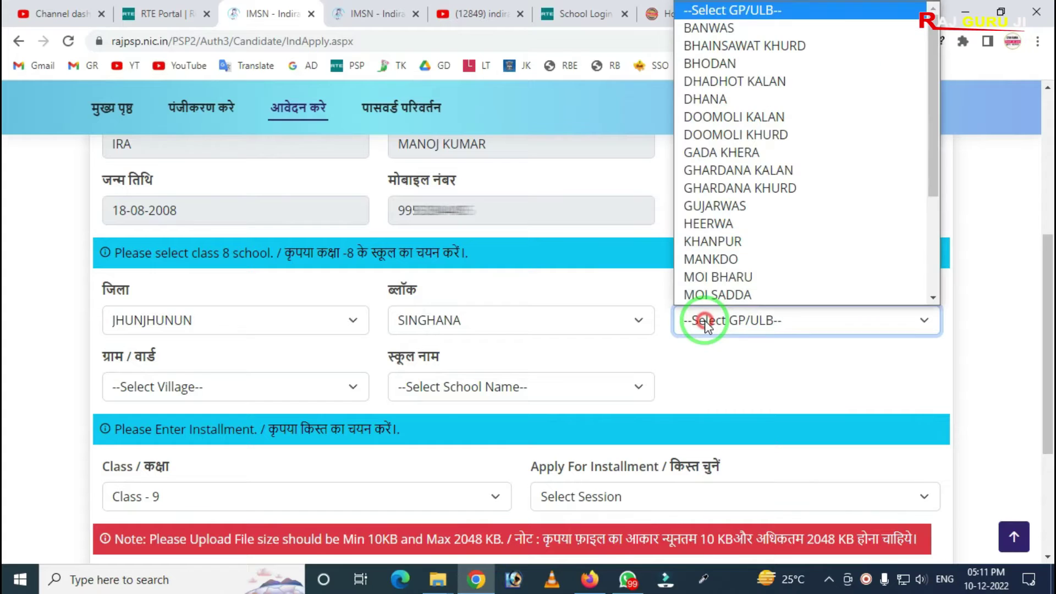
click(734, 193)
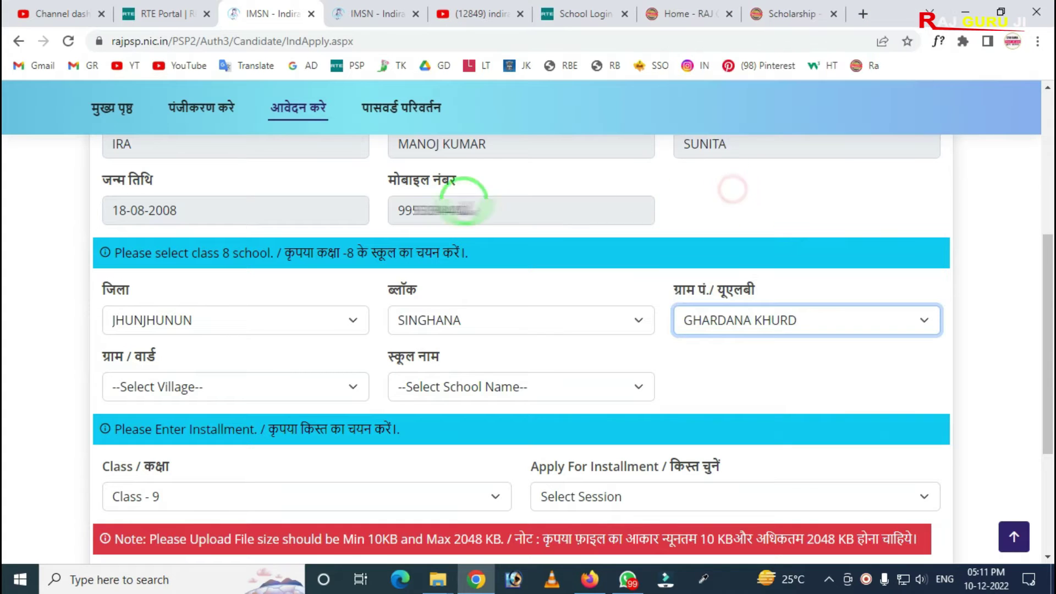
click(203, 385)
click(196, 449)
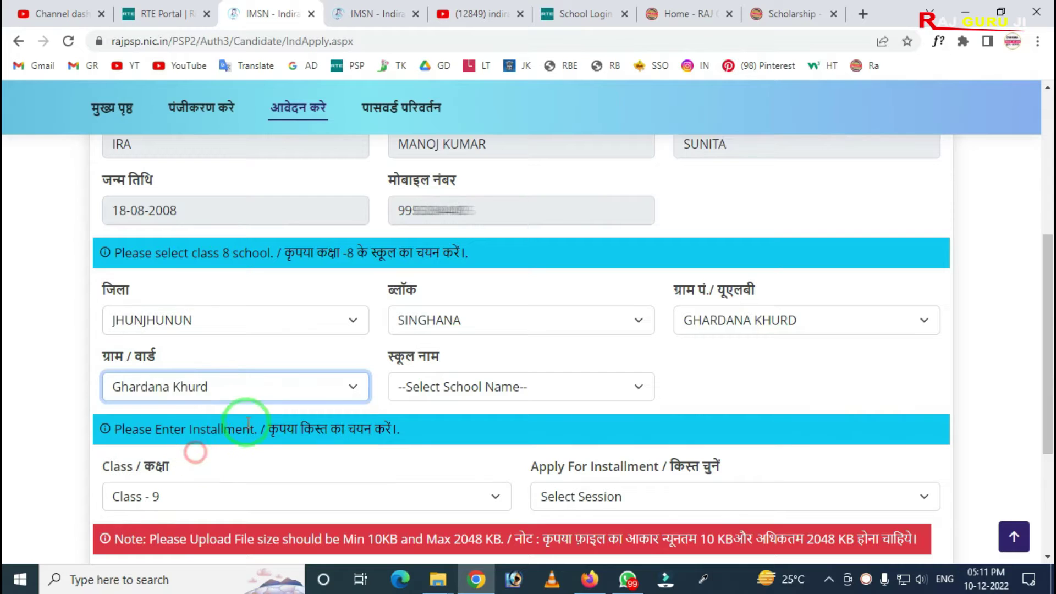
click(460, 388)
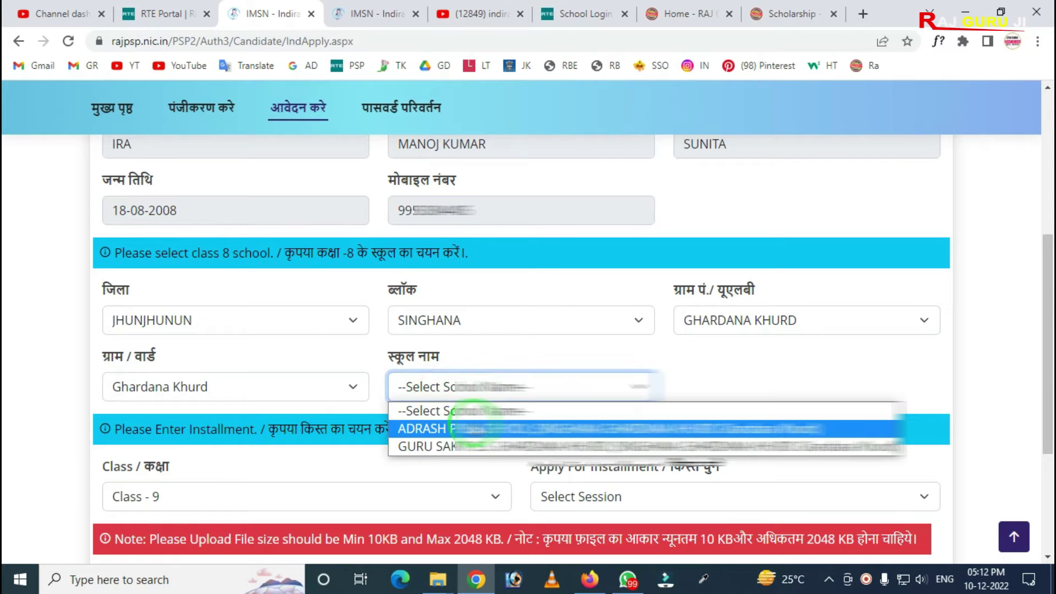
click(472, 428)
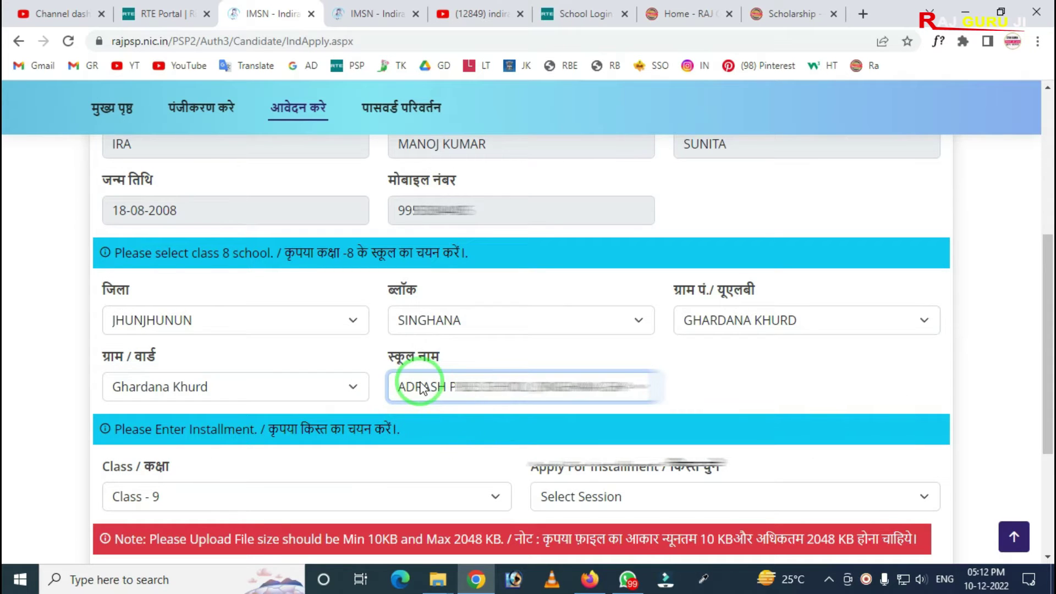
scroll(407, 374, down, 1)
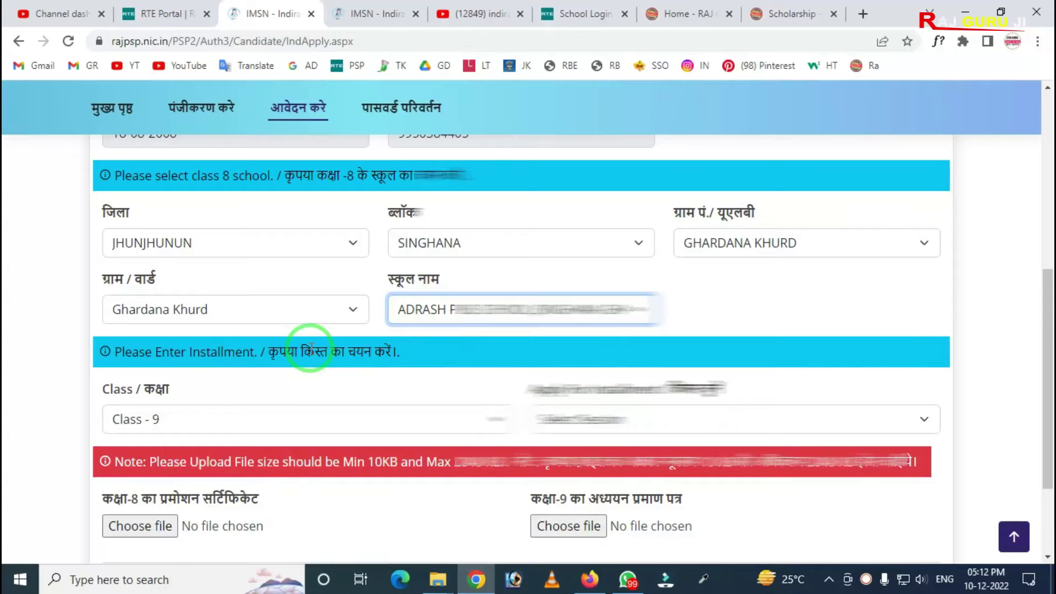
Step: Keep Class - 9 and set Apply For Installment to 2022-23 (1-st Installment)
drag(242, 322, 439, 390)
right_click(333, 366)
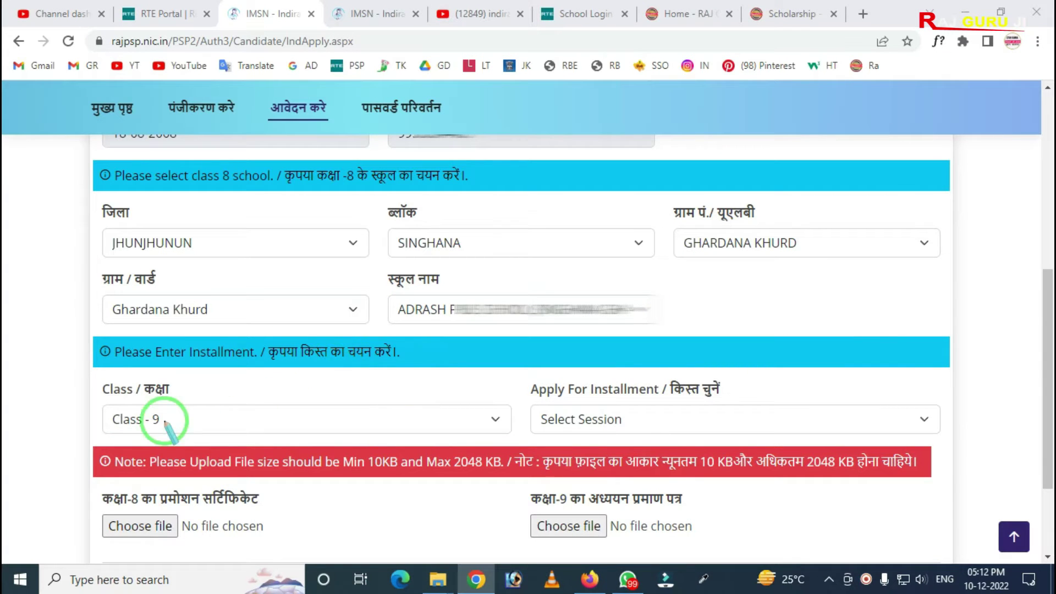
mouse_move(78, 367)
mouse_down()
mouse_move(165, 431)
mouse_move(573, 476)
mouse_move(510, 430)
mouse_move(403, 415)
mouse_up()
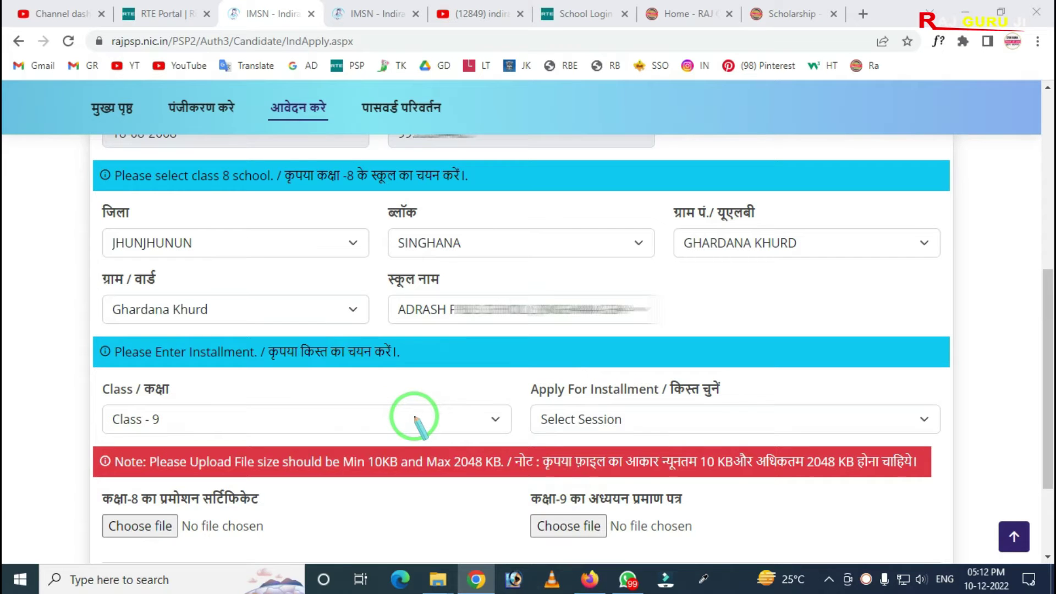
key(Escape)
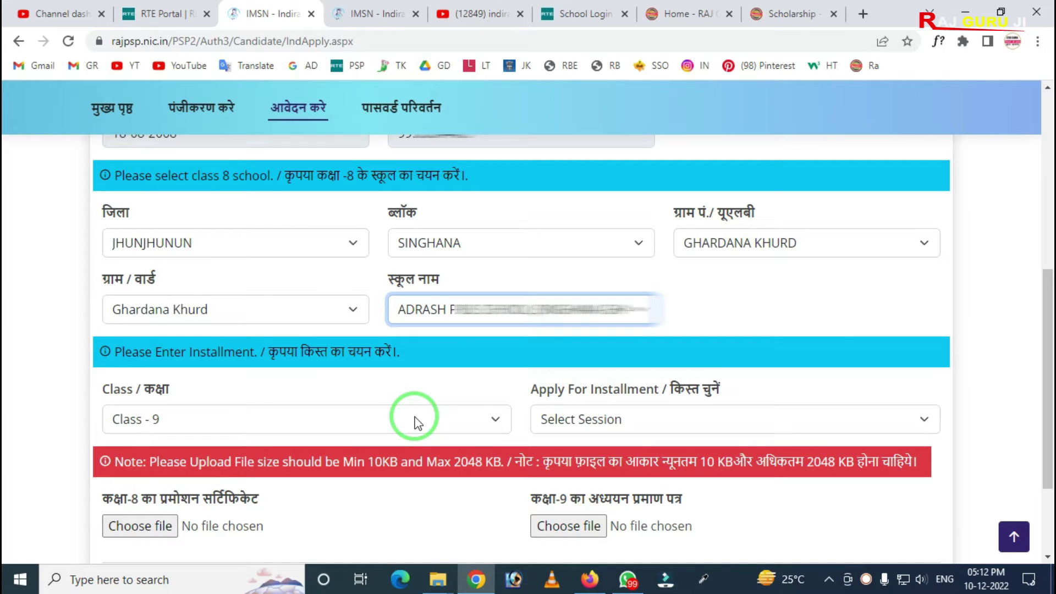
click(221, 424)
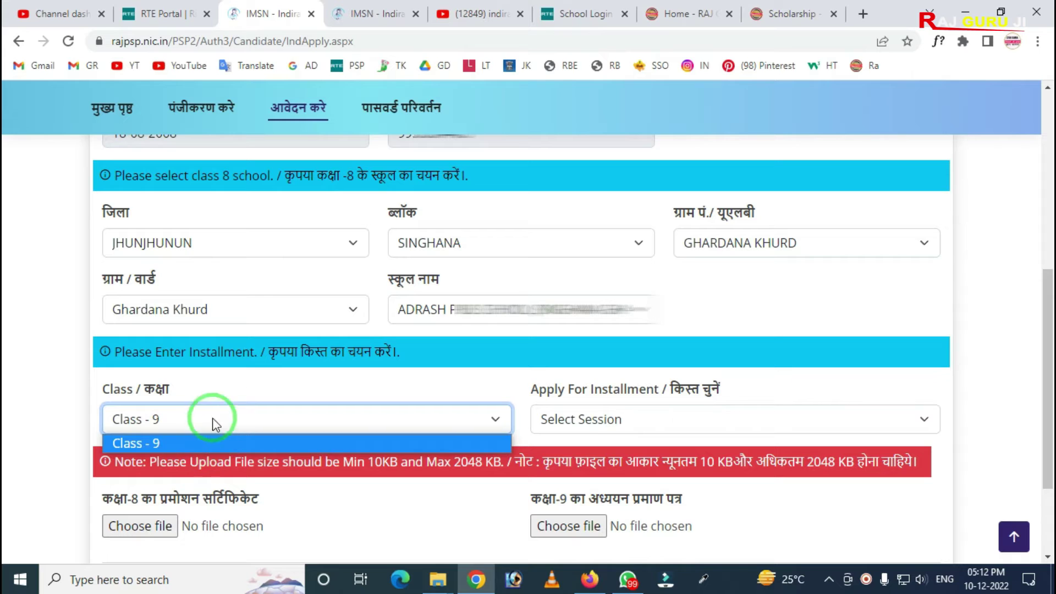
click(229, 390)
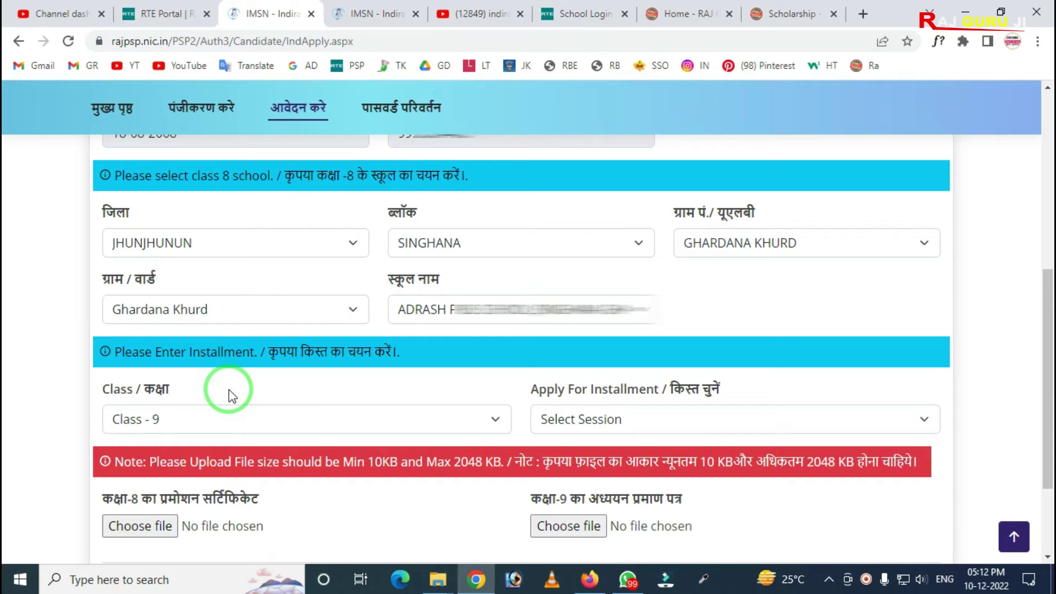
click(620, 418)
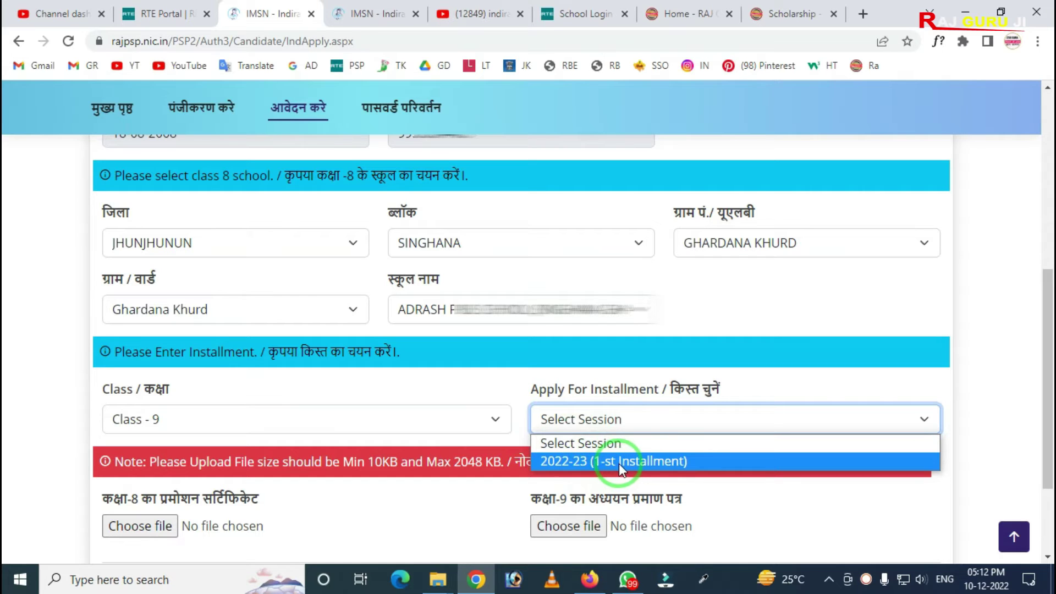
click(645, 461)
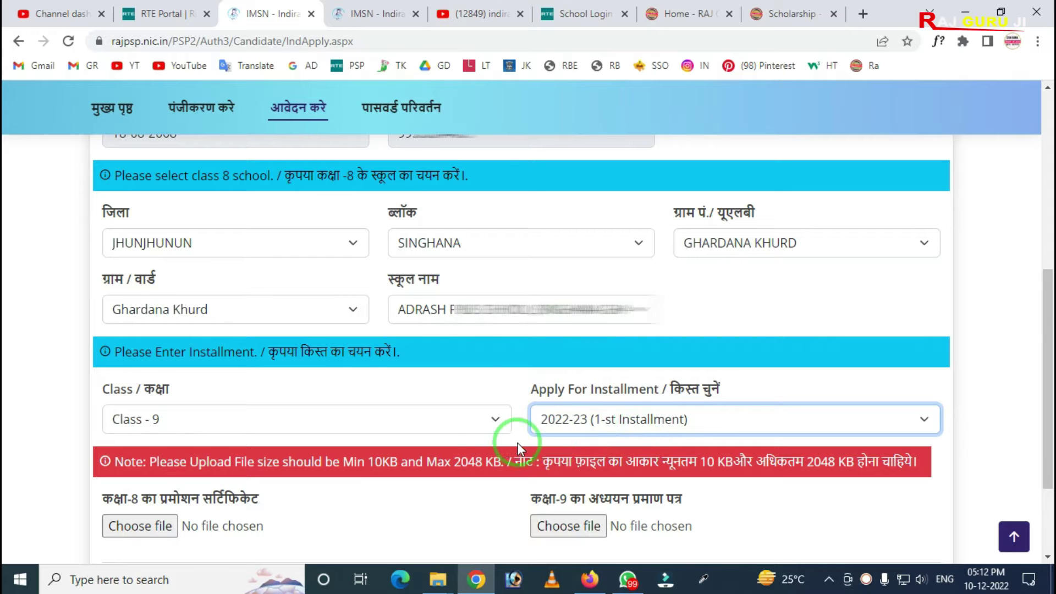
scroll(283, 344, down, 2)
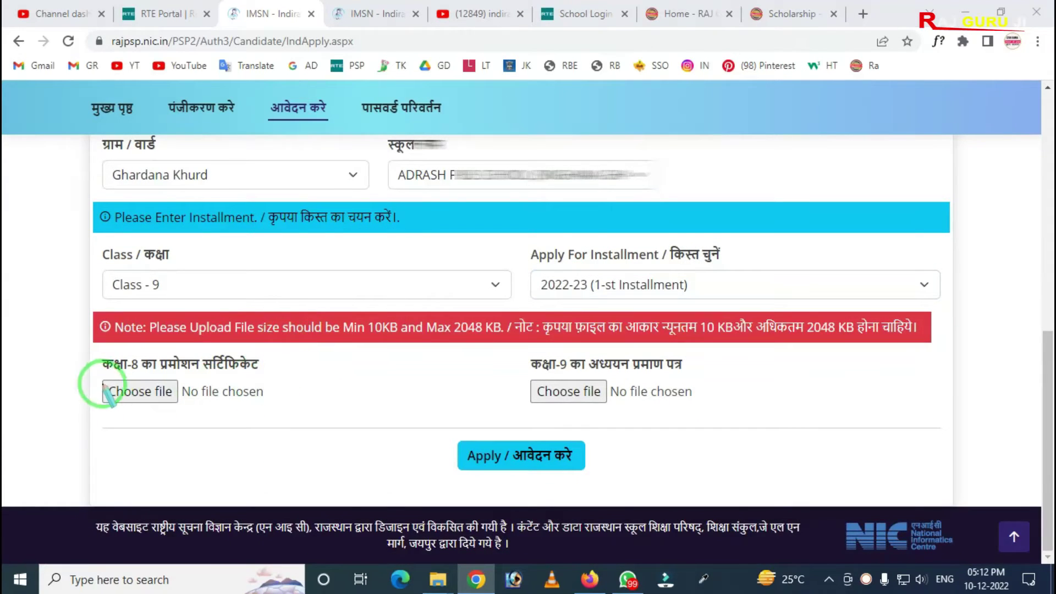
Step: Attach the Class 8 marksheet PDF (134.53 KB) and the 2022 study certificate (218.11 KB)
mouse_move(65, 322)
mouse_down()
mouse_move(196, 424)
mouse_move(837, 448)
mouse_up()
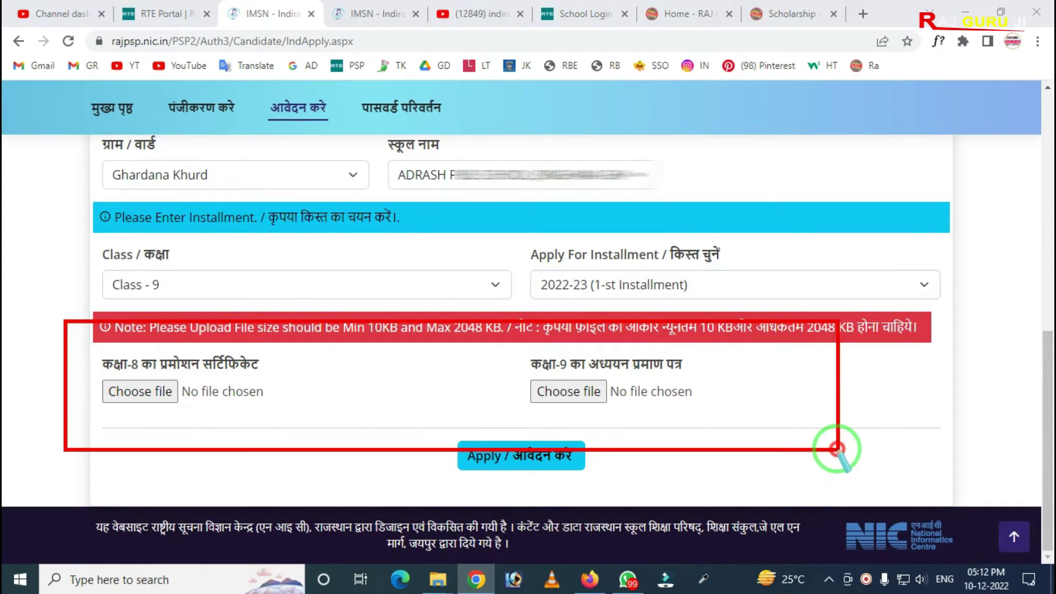
key(ctrl+z)
mouse_move(73, 332)
mouse_down()
mouse_move(77, 385)
mouse_move(316, 409)
mouse_up()
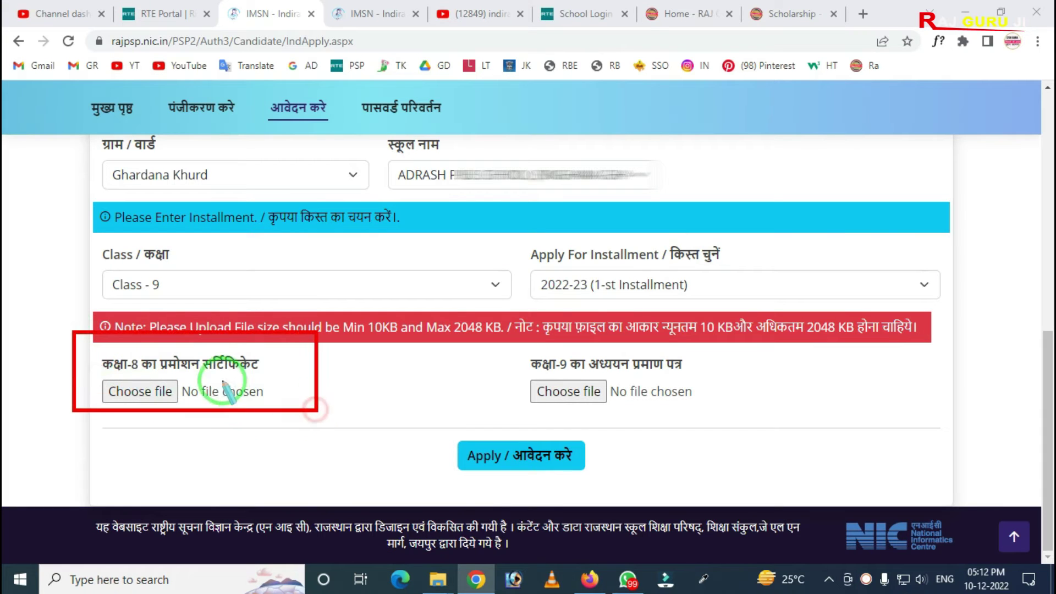
key(ctrl+z)
mouse_move(85, 347)
mouse_down()
mouse_move(148, 377)
mouse_move(272, 381)
mouse_up()
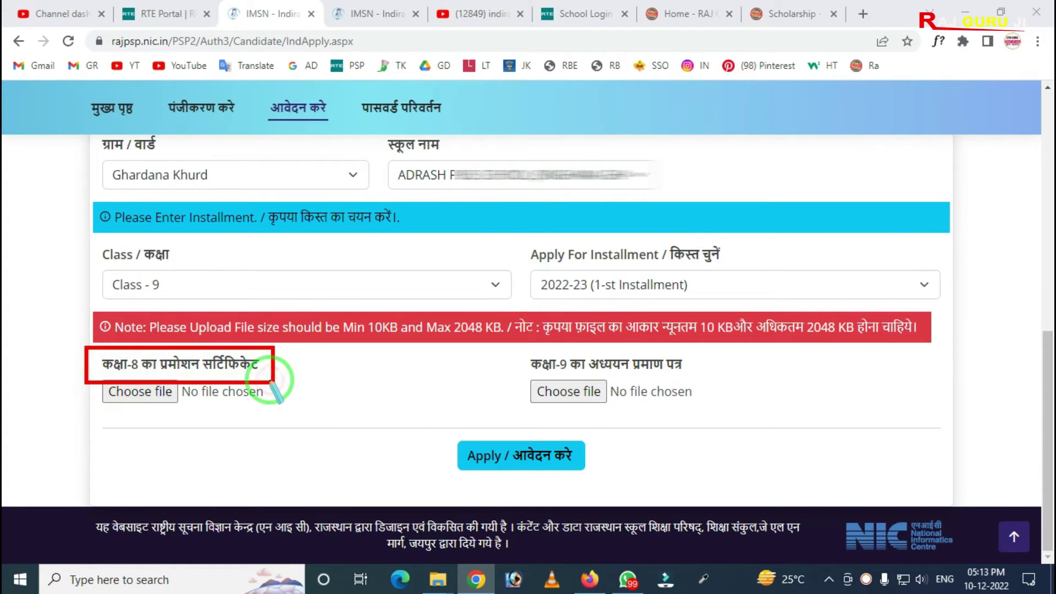
key(ctrl+z)
mouse_move(81, 331)
mouse_down()
mouse_move(122, 419)
mouse_move(313, 433)
mouse_up()
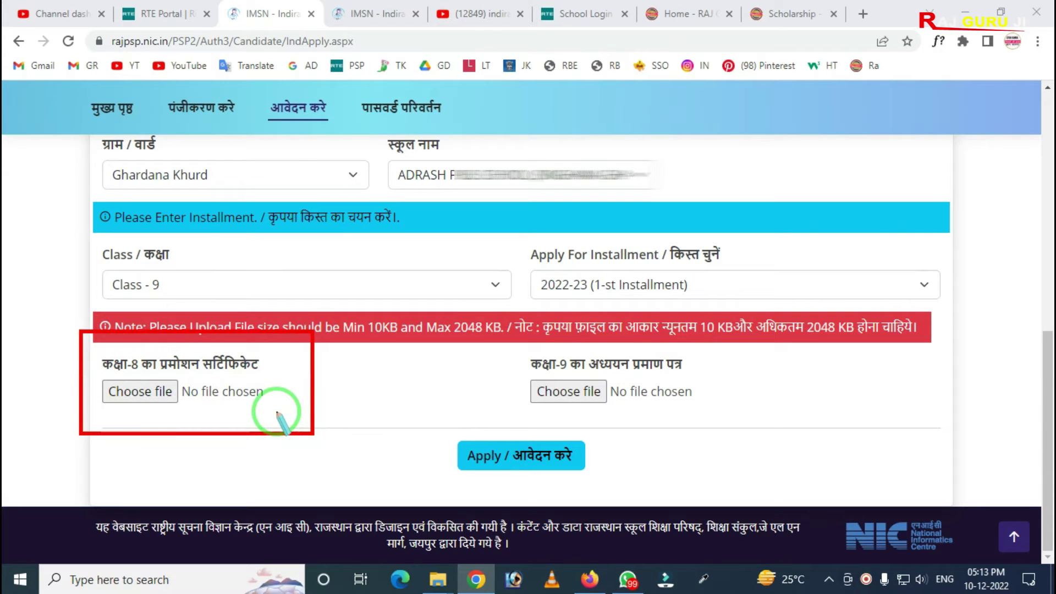
key(ctrl+z)
mouse_move(90, 358)
mouse_down()
mouse_move(92, 379)
mouse_move(347, 428)
mouse_up()
key(ctrl+z)
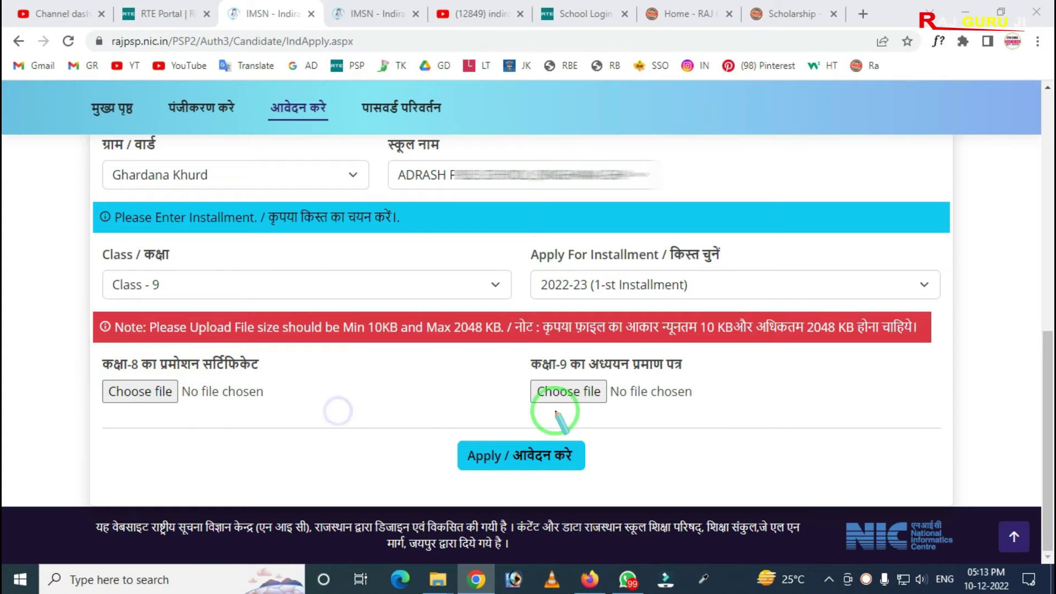
mouse_move(516, 345)
mouse_down()
mouse_move(558, 420)
mouse_move(717, 438)
mouse_up()
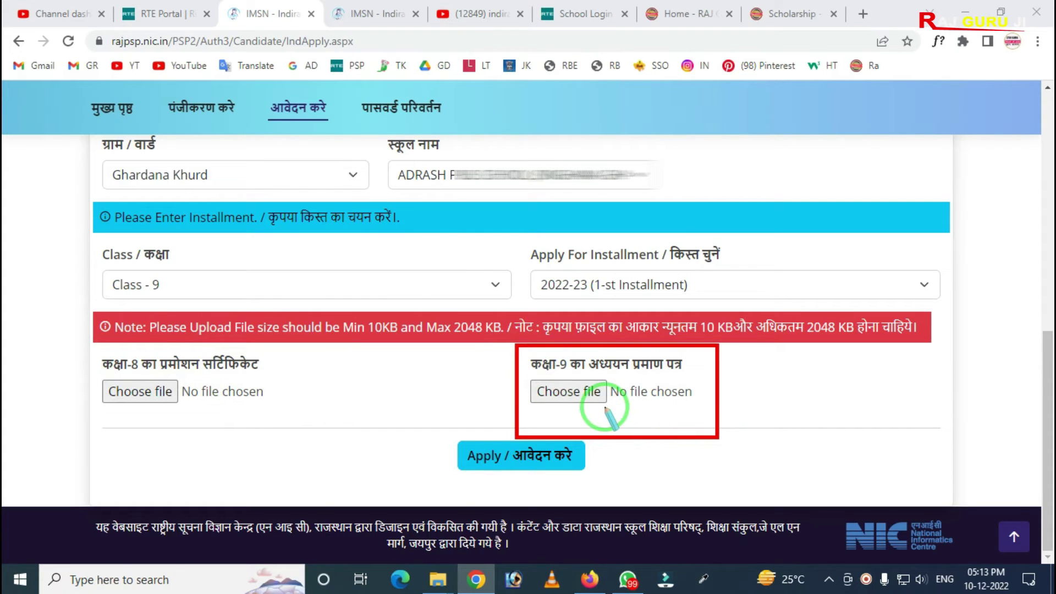
key(ctrl+z)
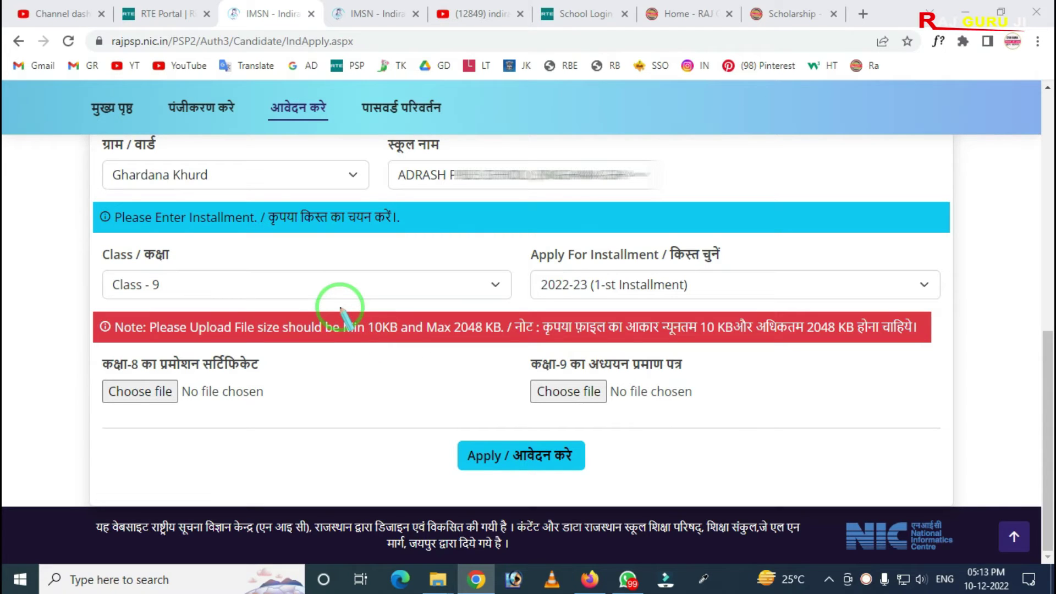
mouse_move(339, 302)
mouse_down()
mouse_move(391, 359)
mouse_move(540, 351)
mouse_up()
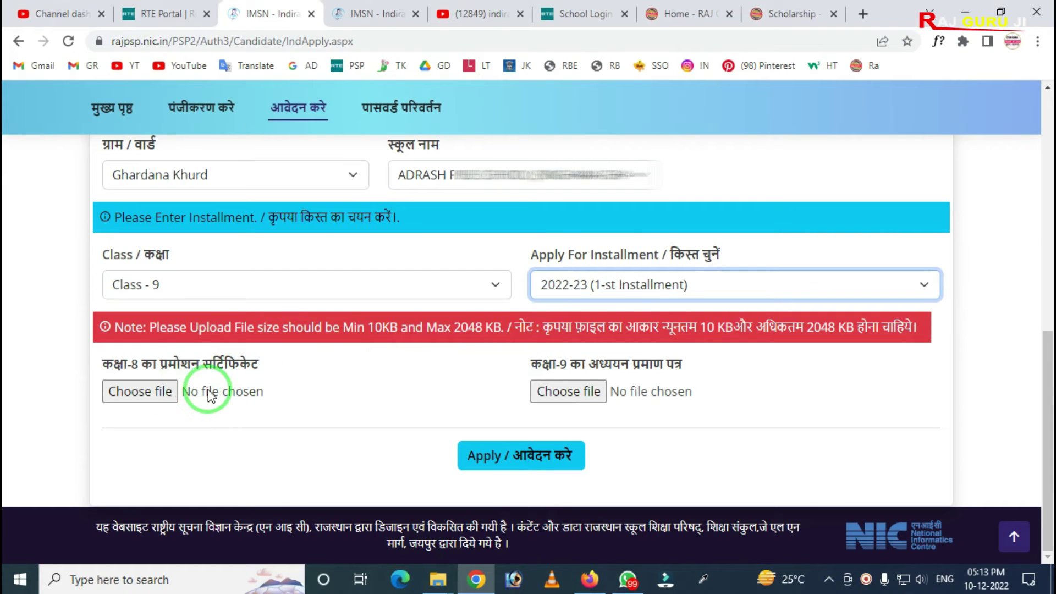
mouse_move(66, 350)
mouse_down()
mouse_move(130, 421)
mouse_move(275, 447)
mouse_move(232, 434)
mouse_up()
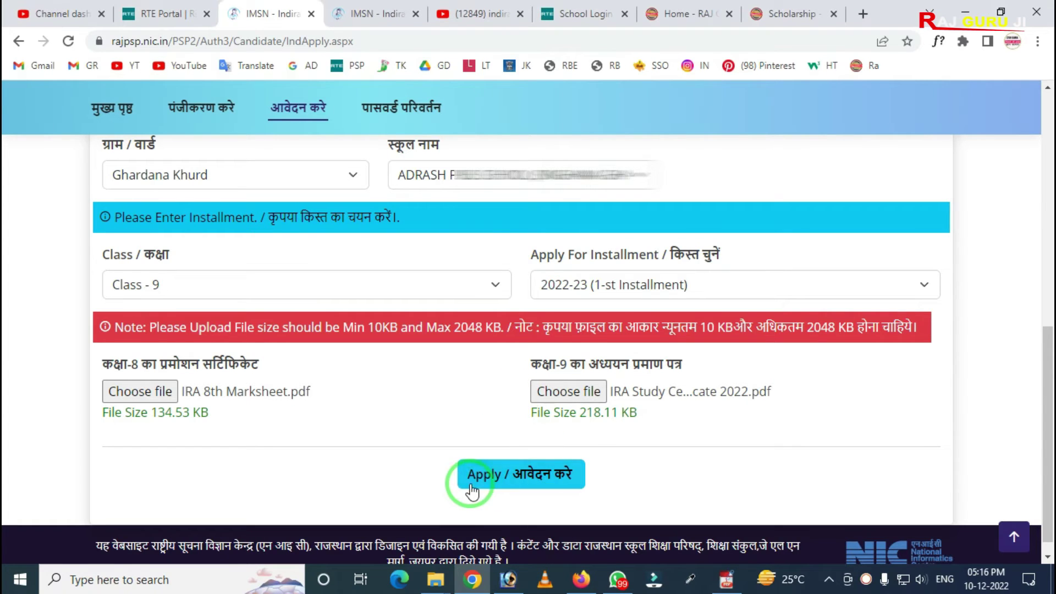
Step: Submit the application with Apply / आवेदन करे and close the success popup
key(ctrl+2)
drag(446, 429, 662, 575)
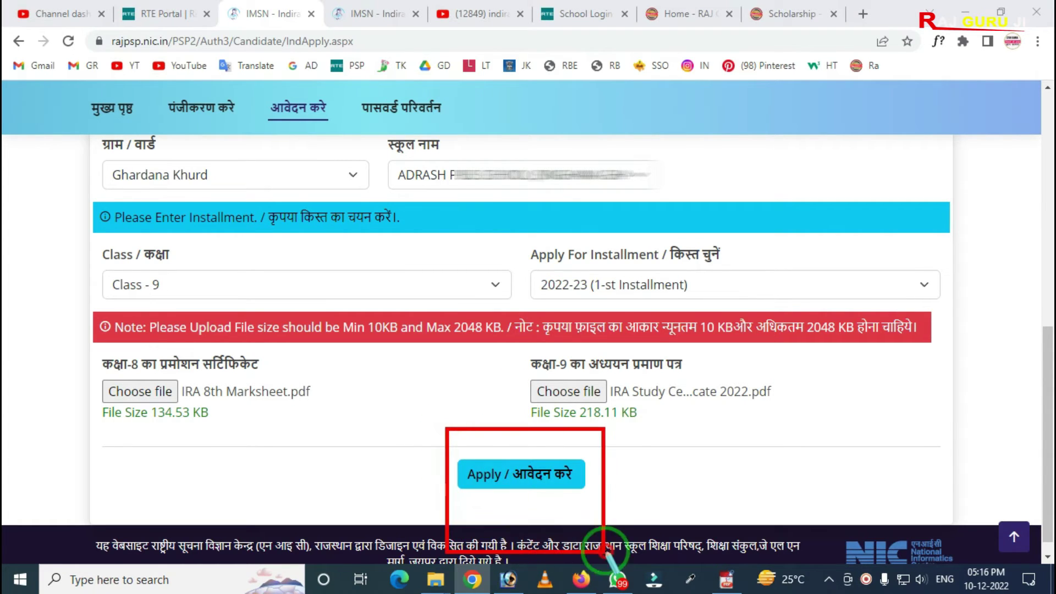
key(Escape)
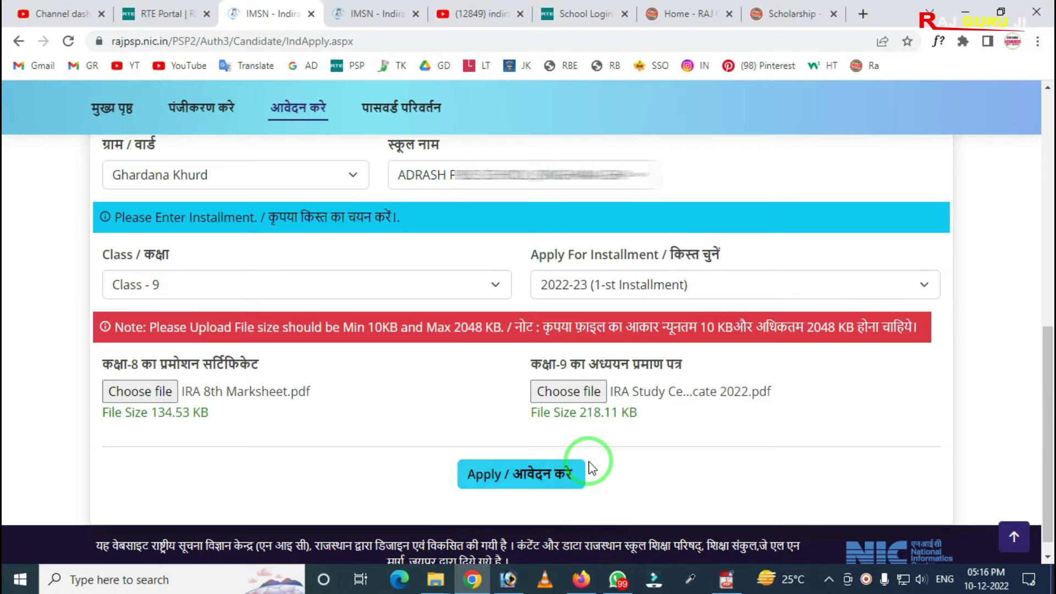
click(525, 472)
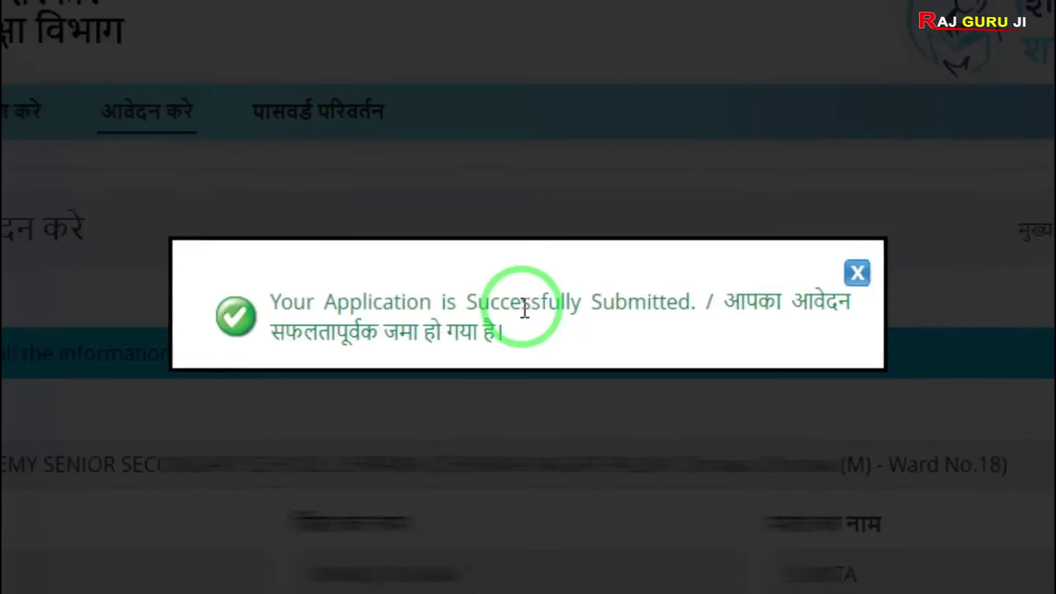
click(758, 300)
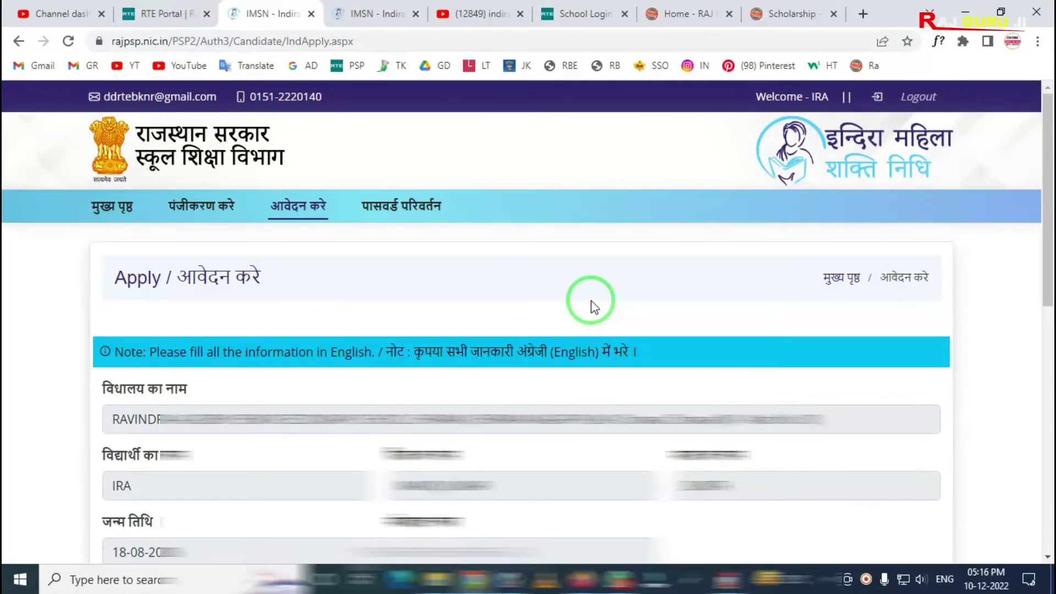
Step: Check the submitted application's number and date, then return to the portal home page
scroll(605, 330, down, 15)
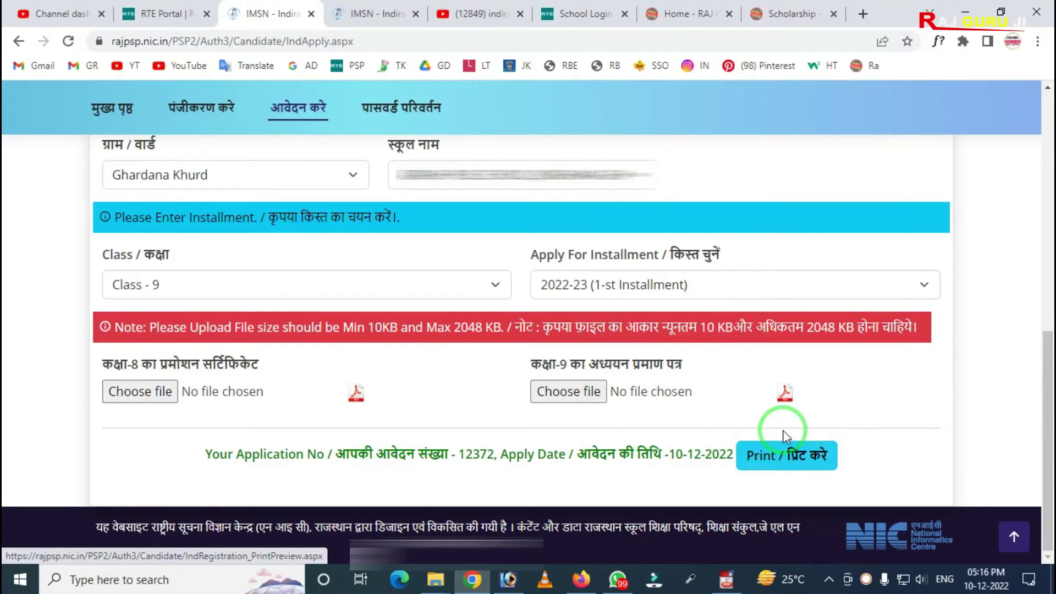
key(ctrl+2)
mouse_move(211, 458)
mouse_down()
mouse_move(502, 488)
mouse_move(569, 484)
mouse_up()
drag(642, 484, 742, 483)
key(Escape)
mouse_move(727, 437)
mouse_down()
mouse_move(801, 483)
mouse_move(864, 495)
mouse_up()
click(818, 477)
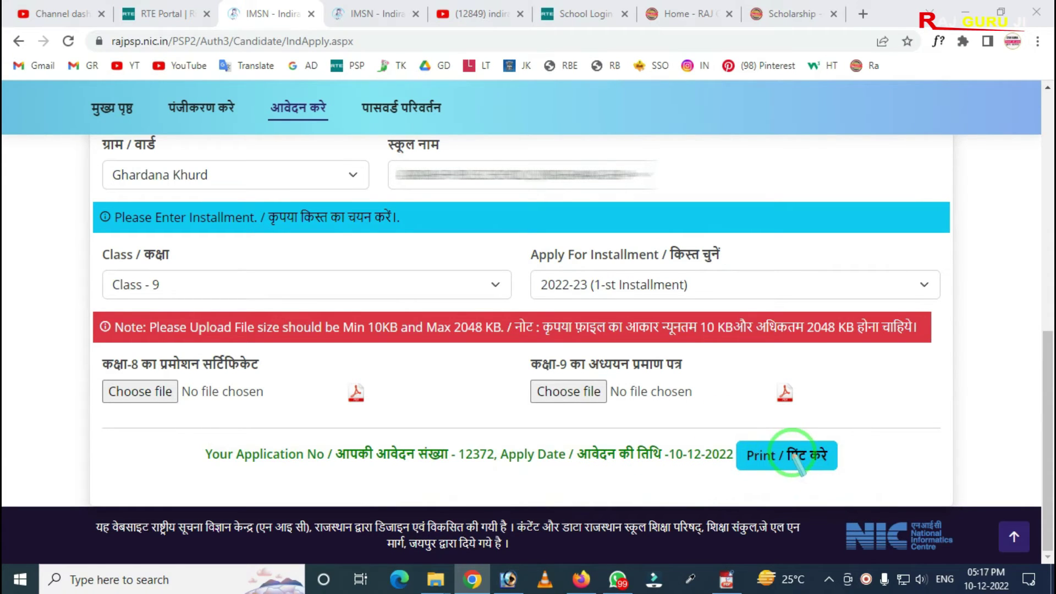
scroll(503, 379, up, 10)
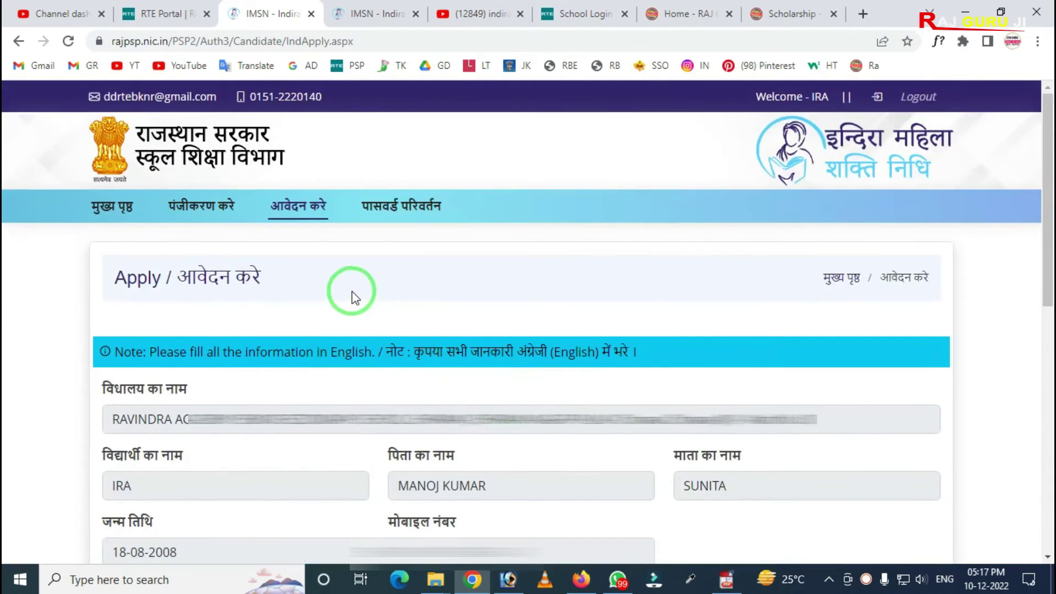
click(120, 216)
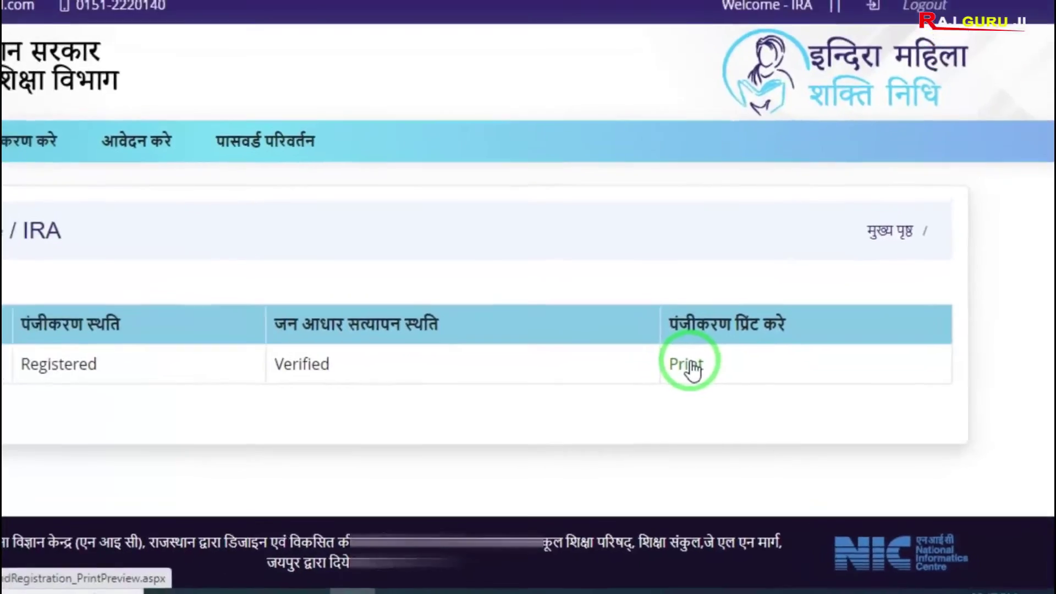
Step: Open the printable application preview from the registration table
click(631, 344)
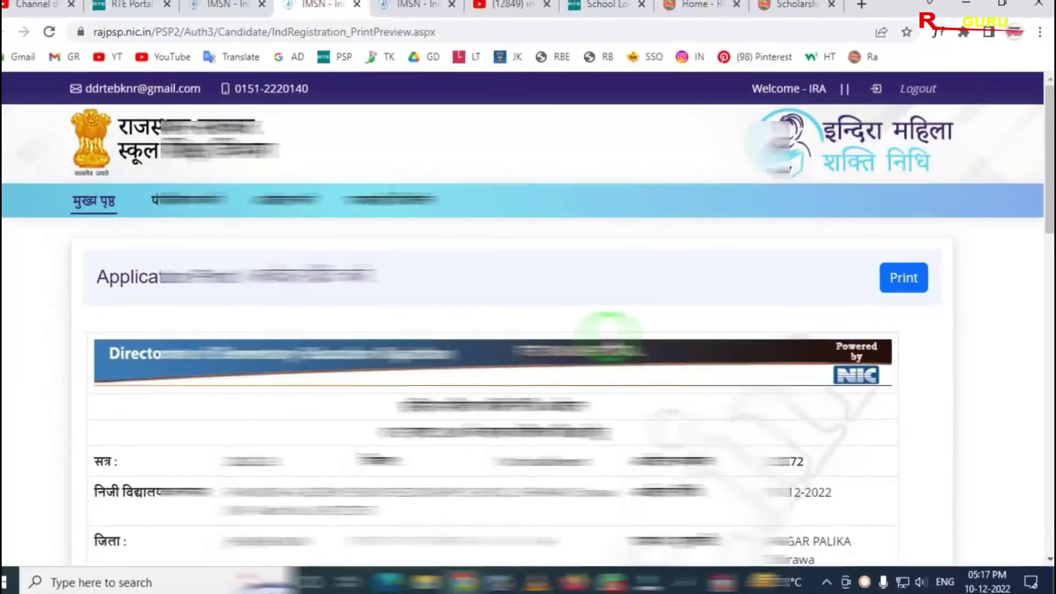
scroll(603, 335, down, 5)
scroll(603, 335, up, 5)
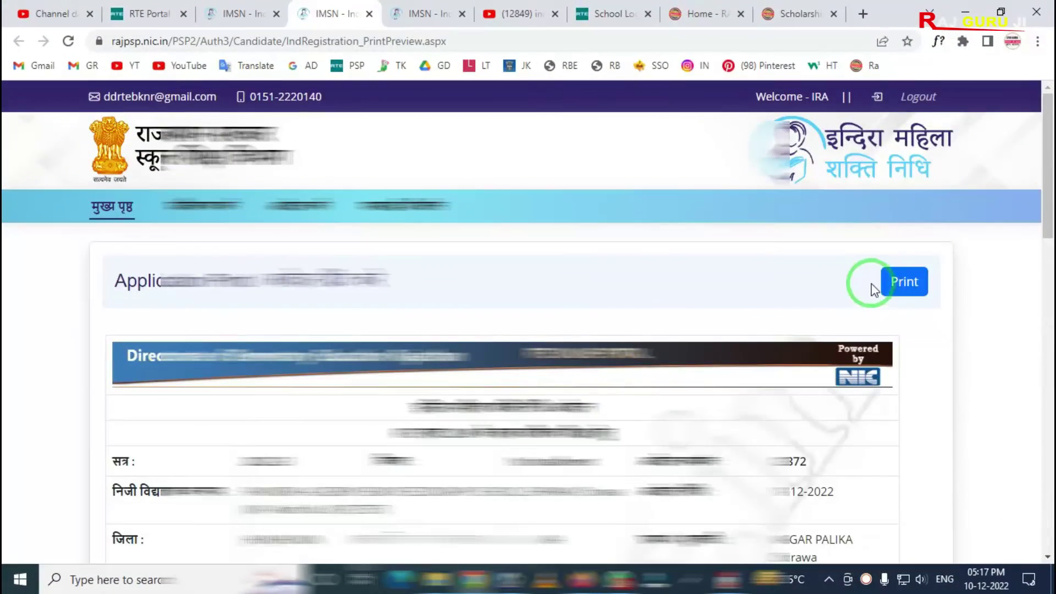
Step: Print the application preview using the Save as PDF destination
click(911, 283)
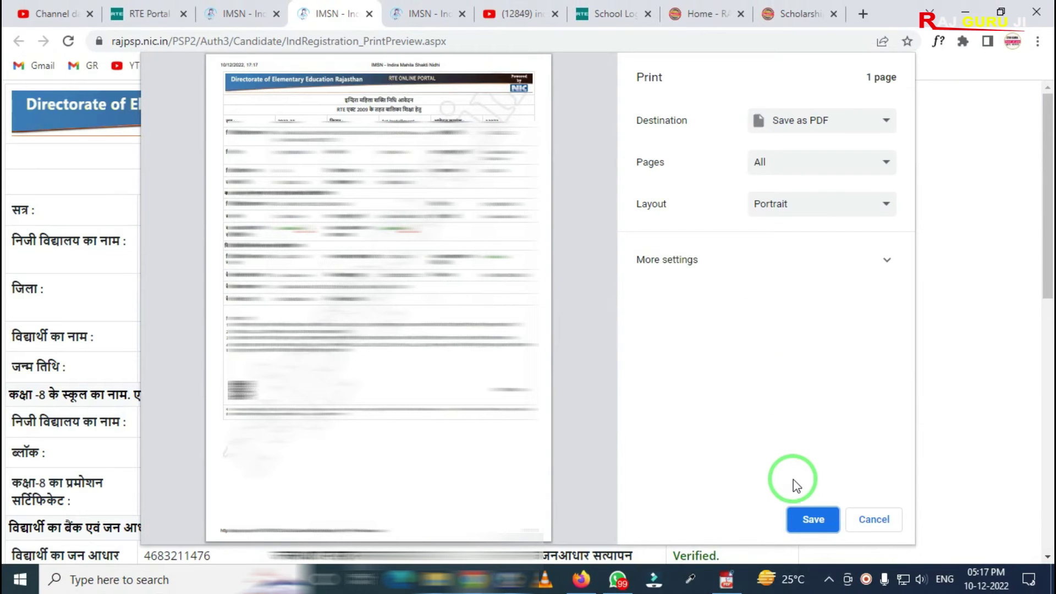
click(803, 513)
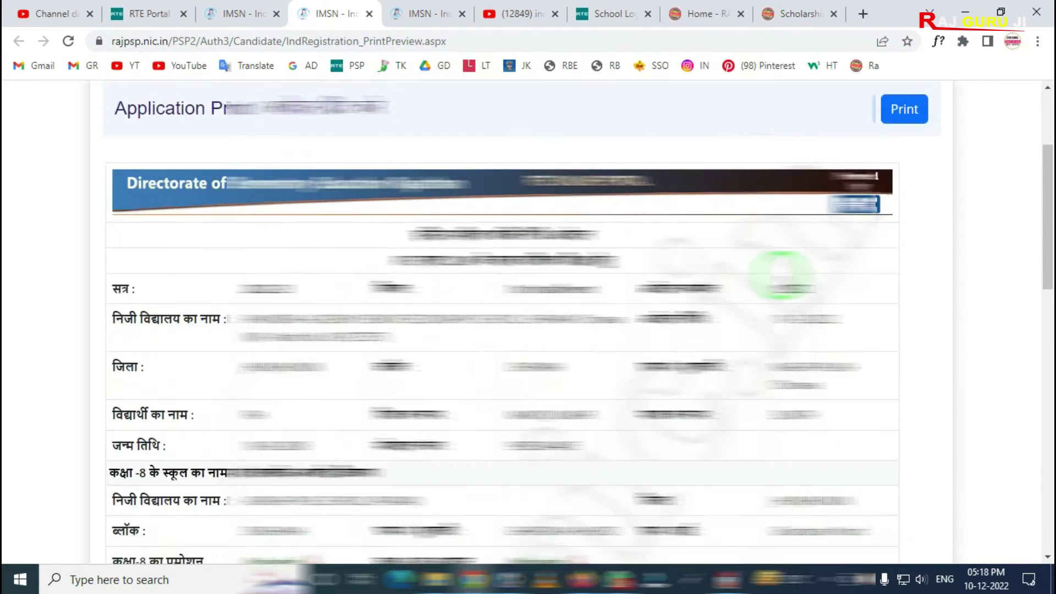
scroll(778, 342, down, 15)
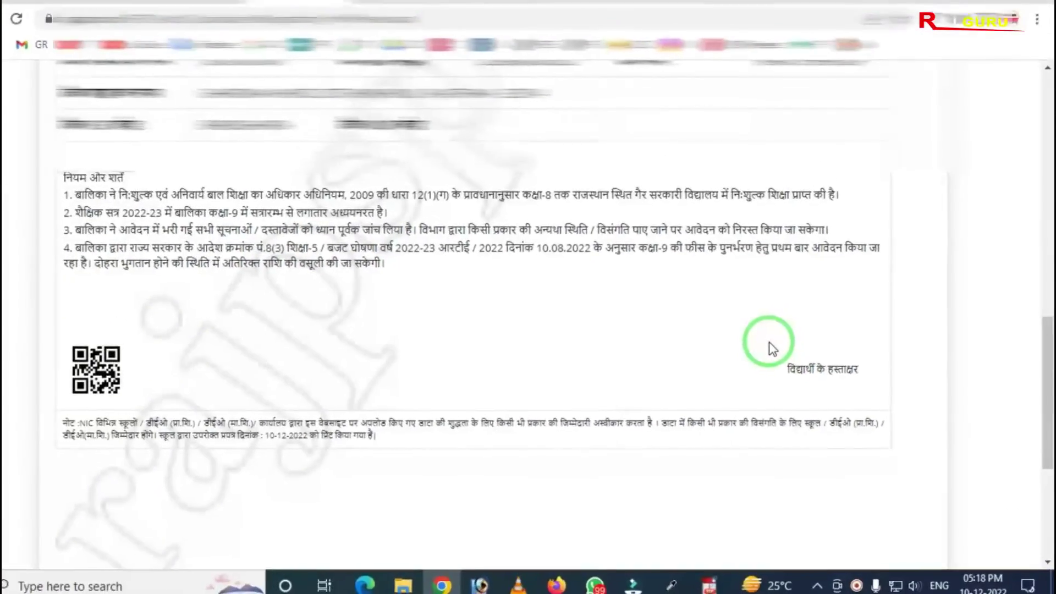
scroll(768, 341, up, 15)
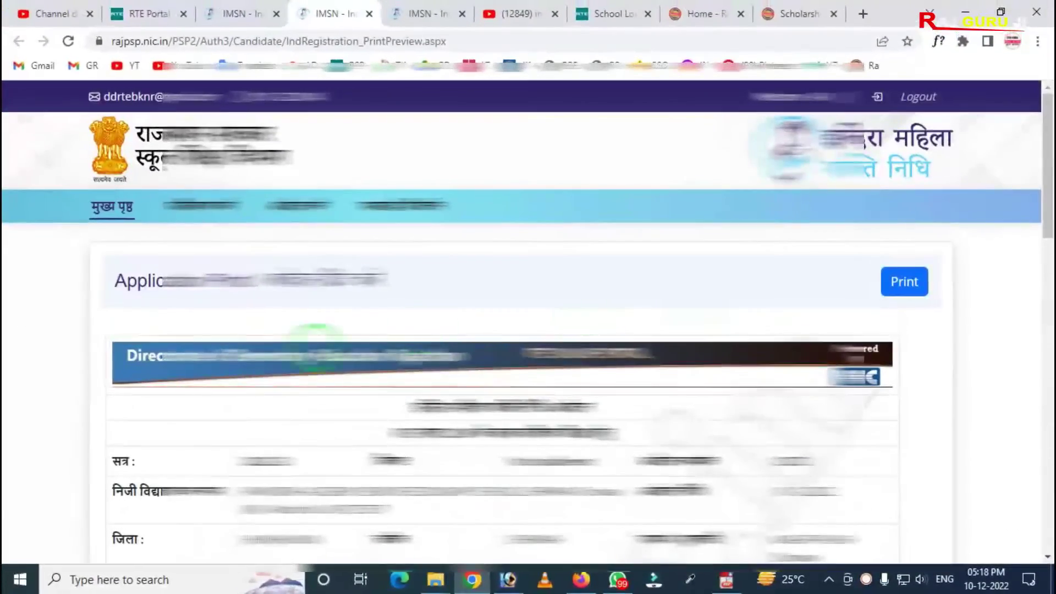